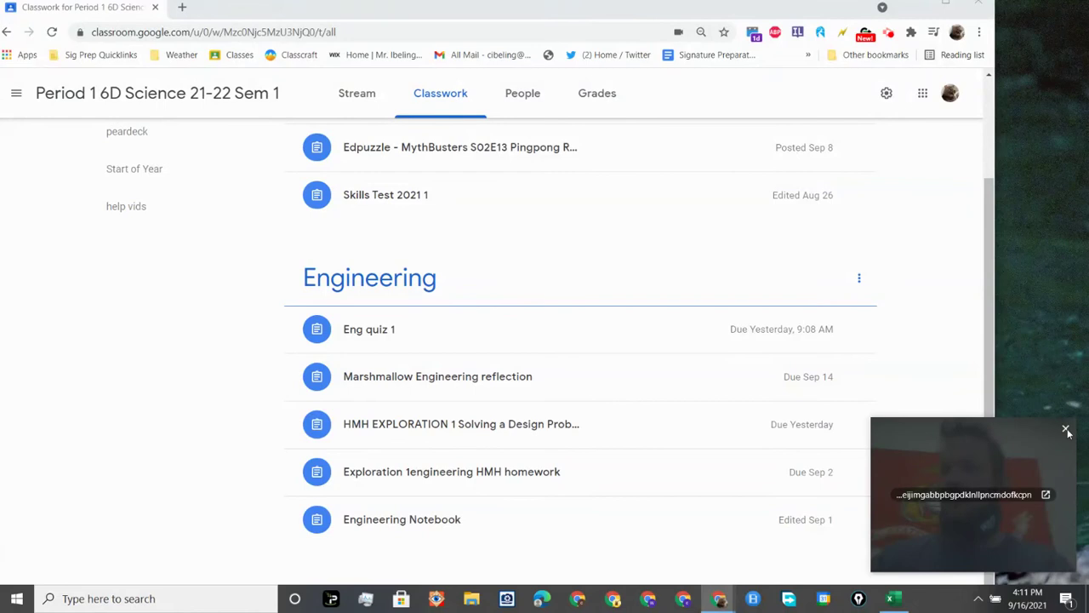
- Dismiss the webcam overlay and recorder popup, then bring up the [Template] IXL assignment doc
click(1067, 434)
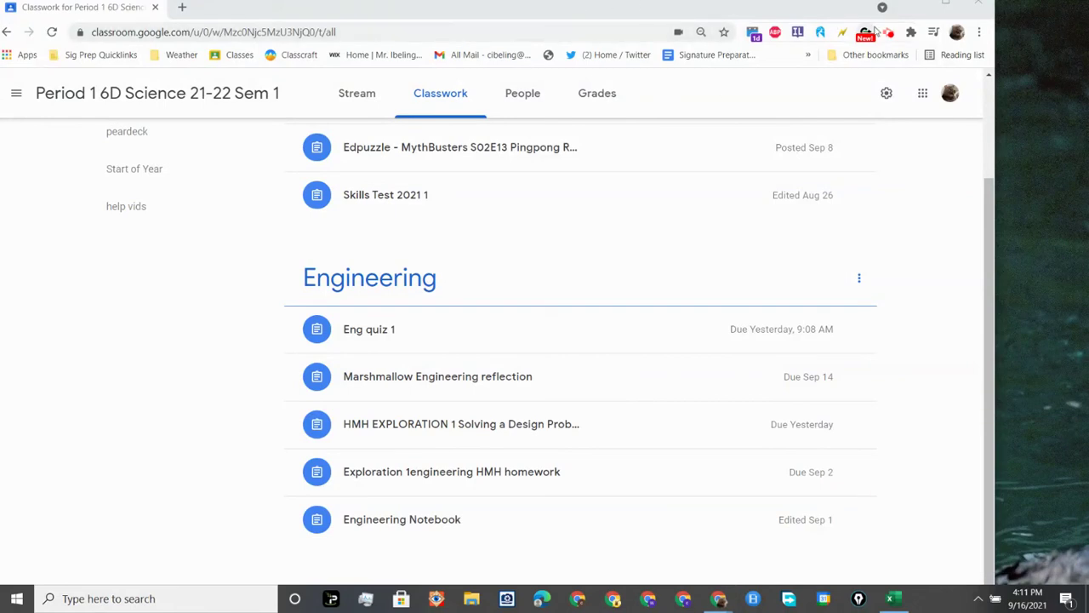
click(890, 32)
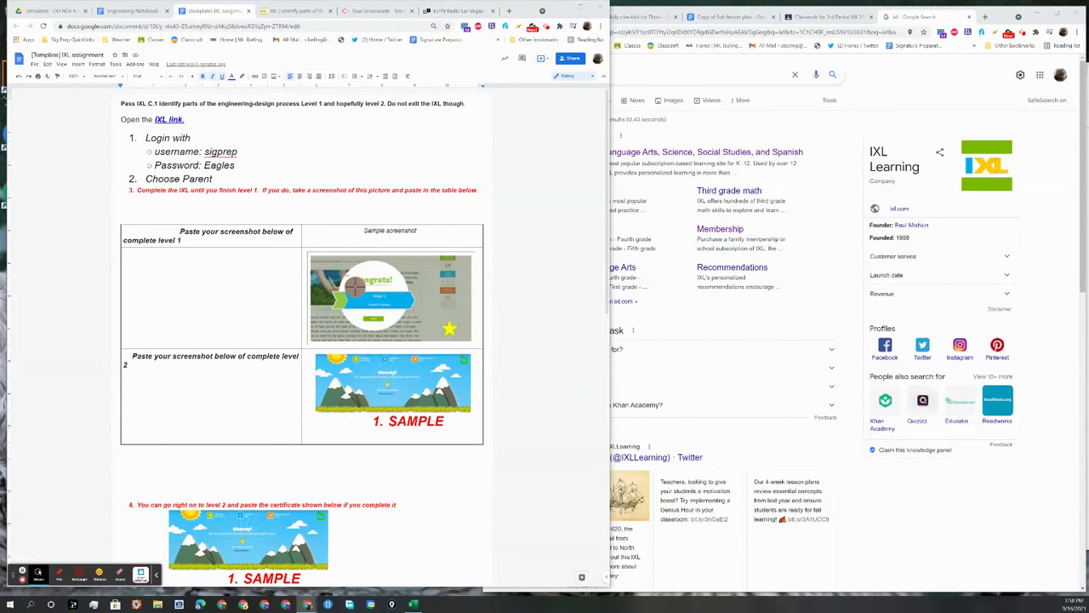
- Increase the font size of the step 3 instruction
drag(133, 190, 503, 200)
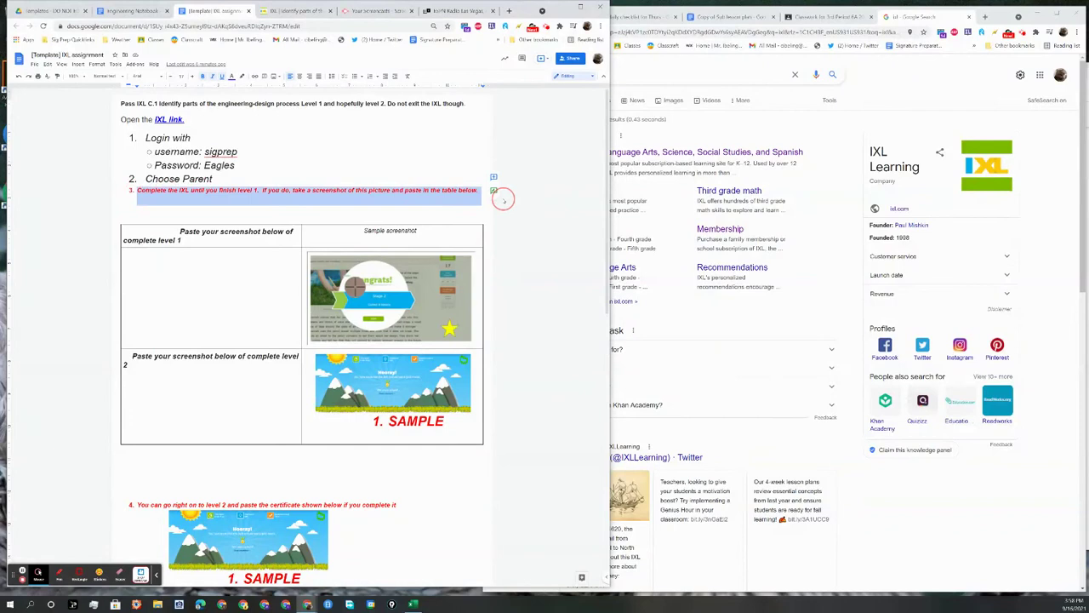
click(197, 75)
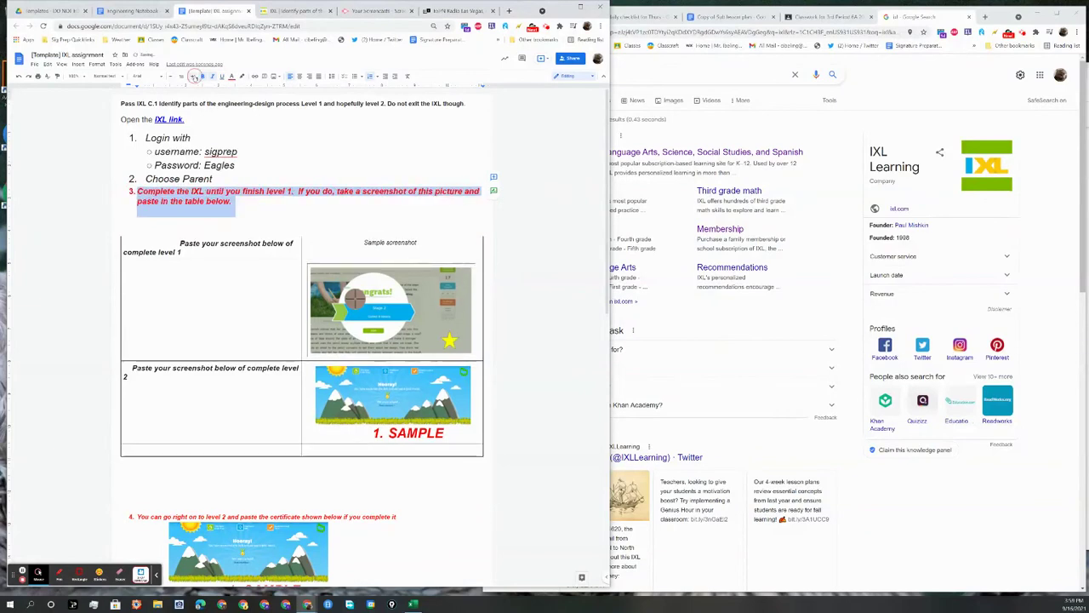
click(261, 200)
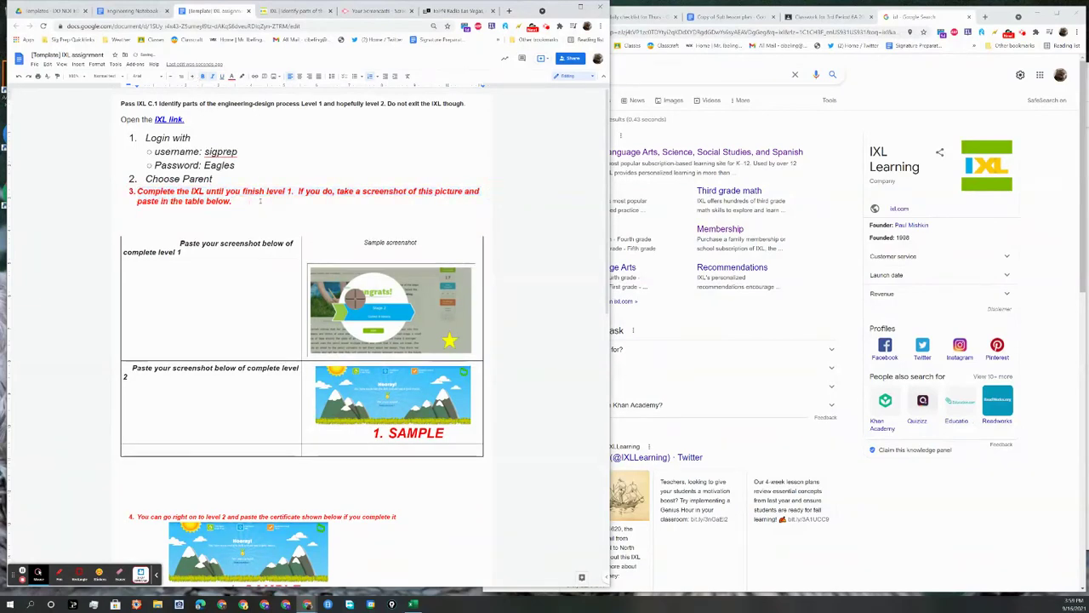
- Enlarge the "Open the IXL link." line
double_click(187, 287)
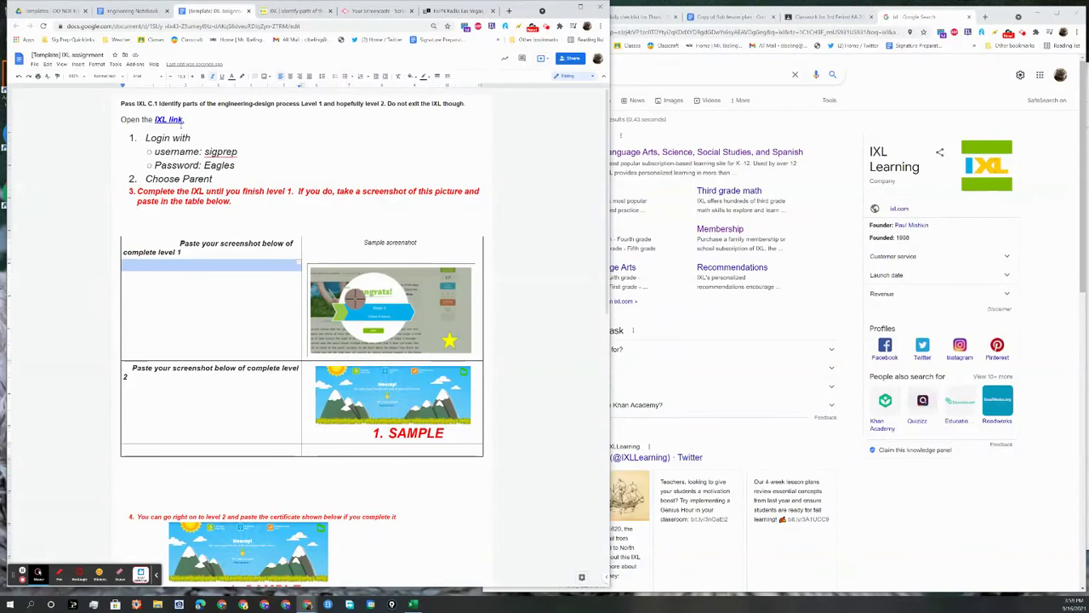
drag(182, 121, 180, 106)
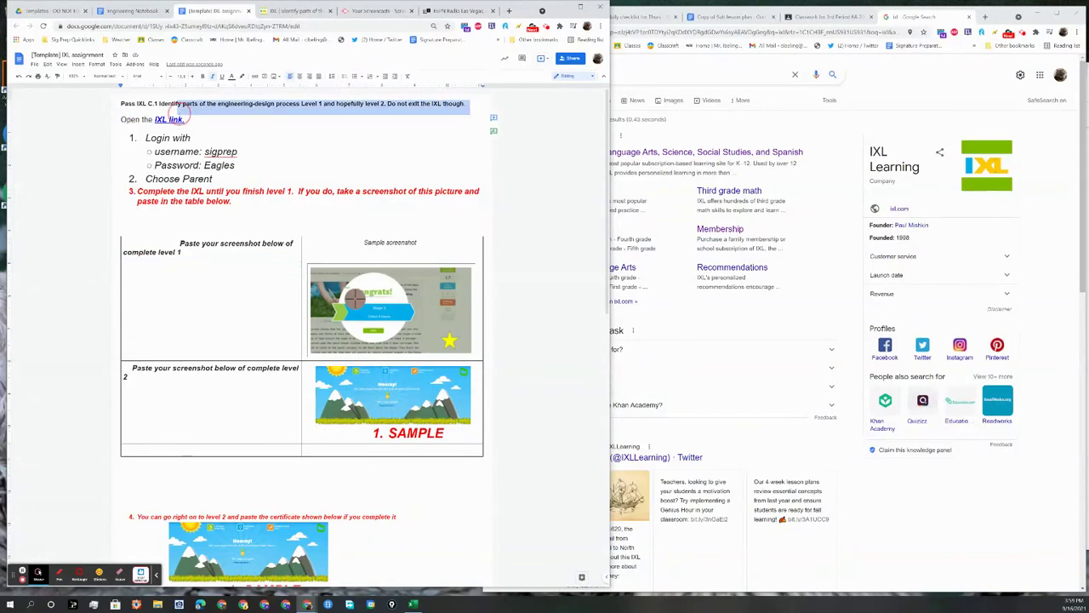
triple_click(180, 119)
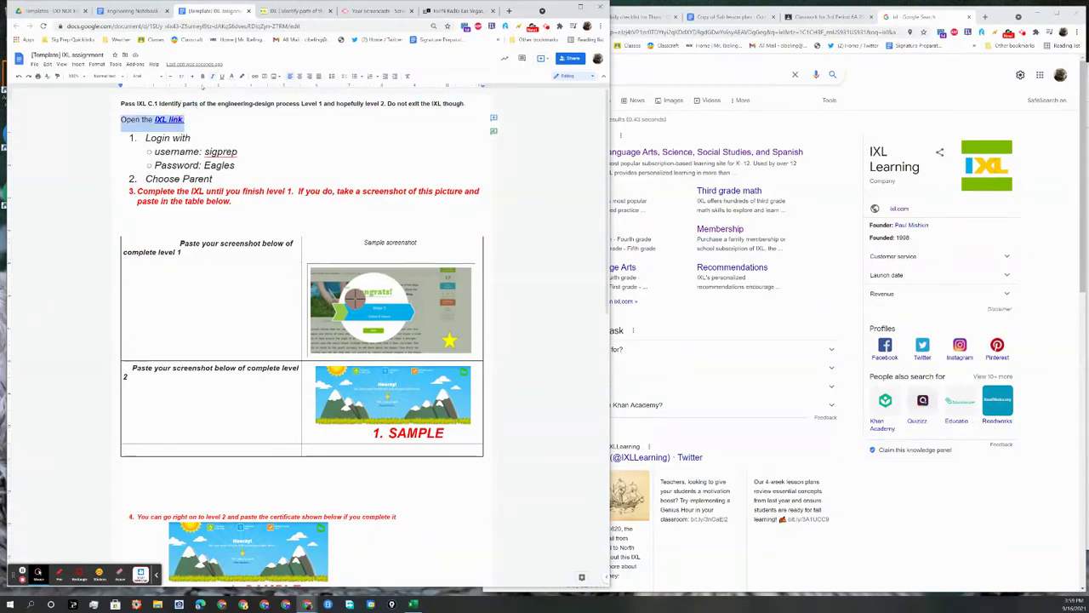
click(192, 76)
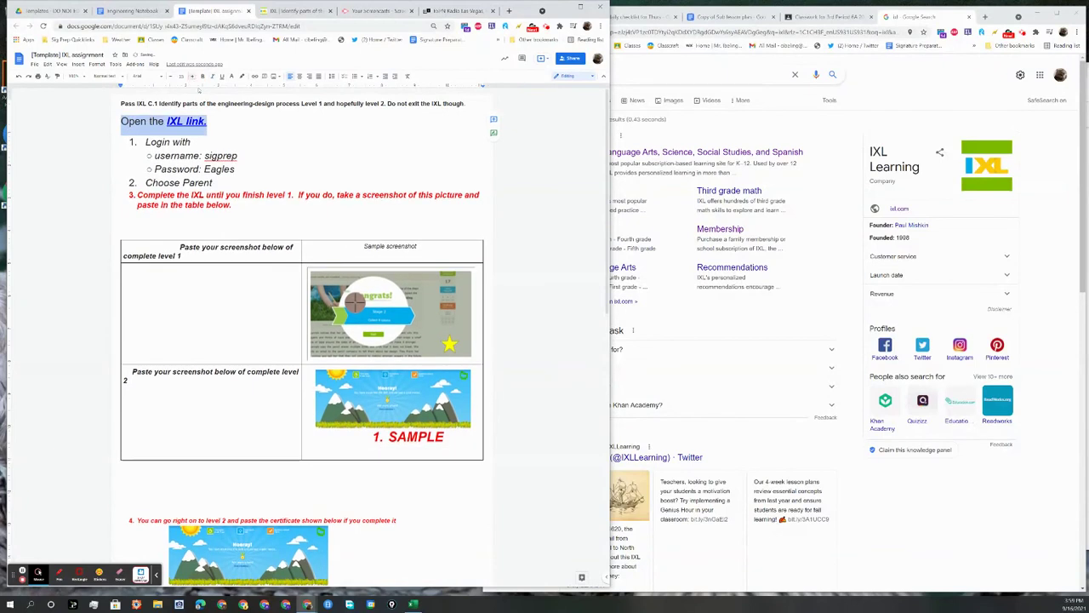
click(210, 122)
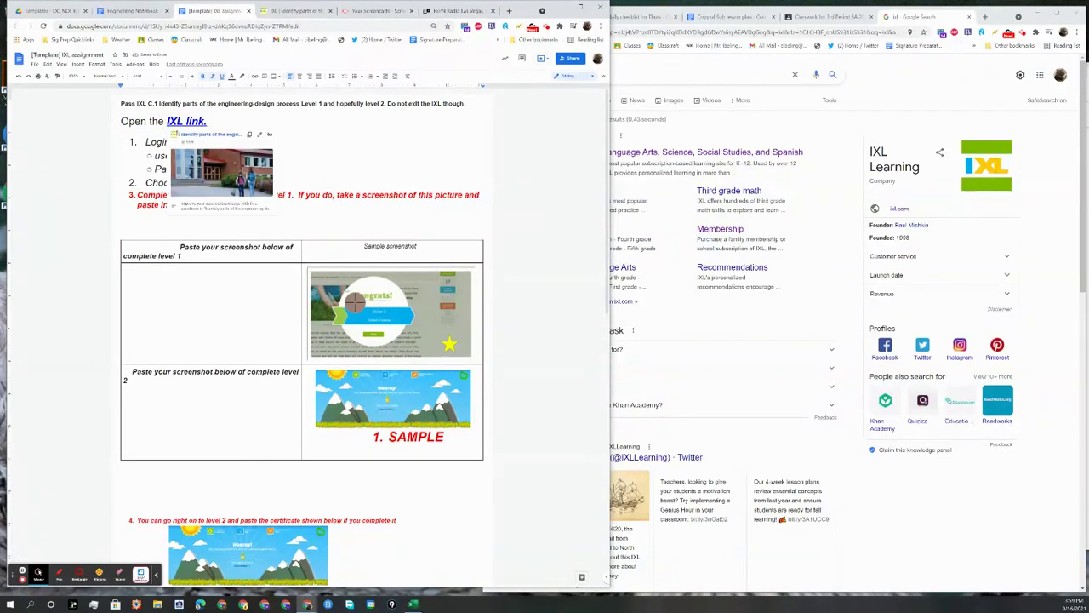
- Follow the doc's IXL link to the C.1 engineering-design-process skill page in a new tab
click(183, 134)
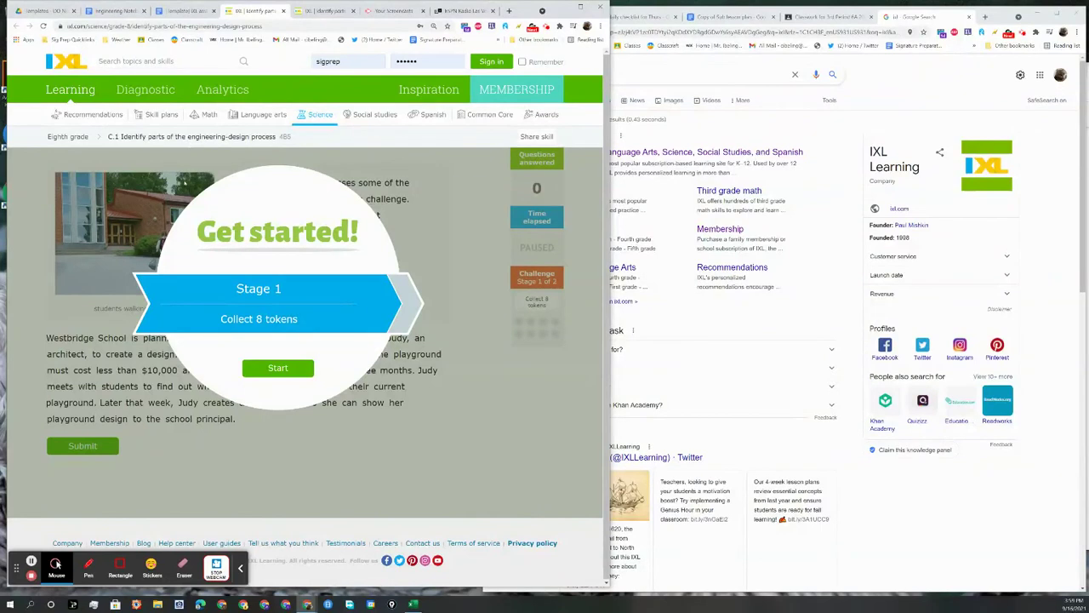
click(192, 11)
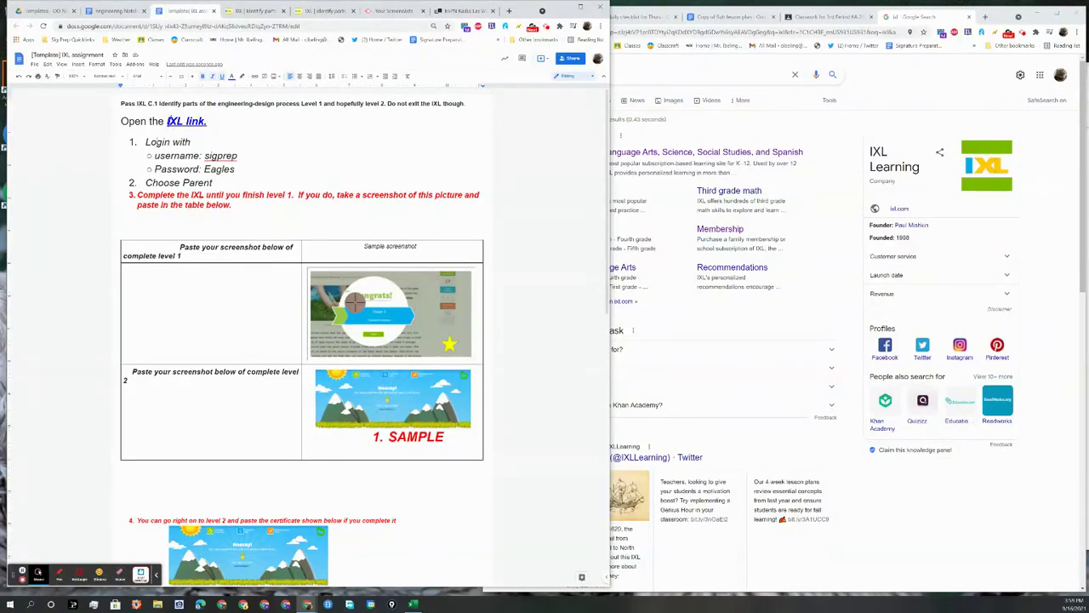
click(251, 11)
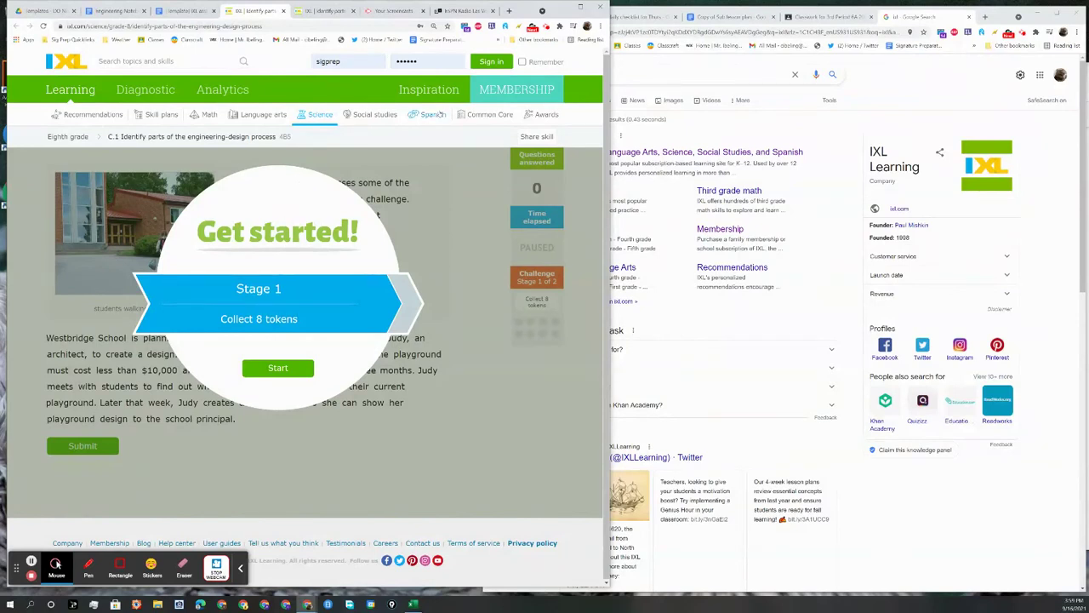
- Copy the username sigprep from the doc into IXL's username field
click(365, 63)
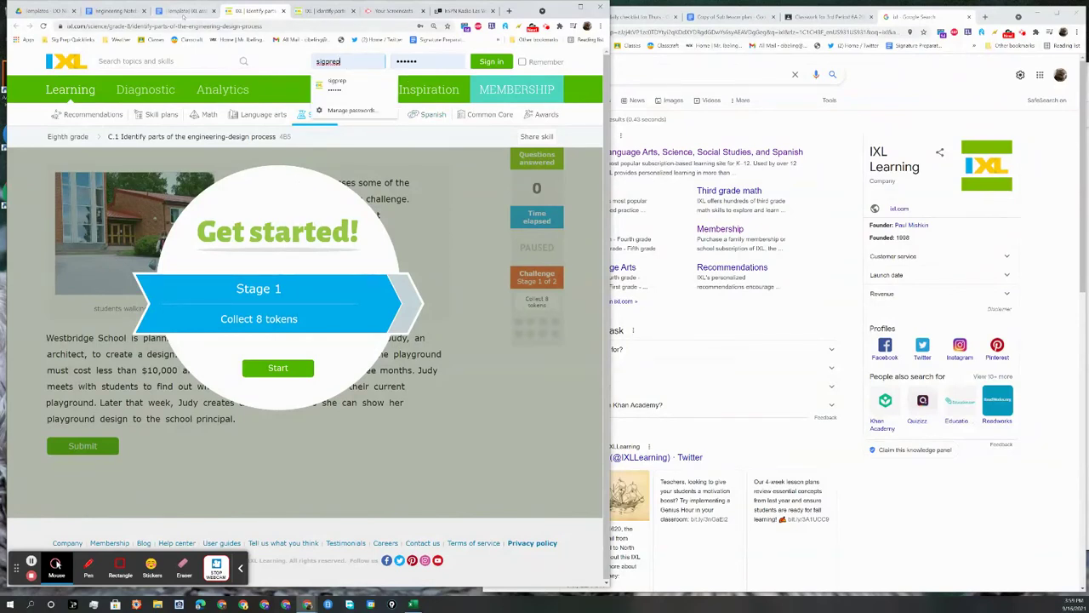
click(183, 10)
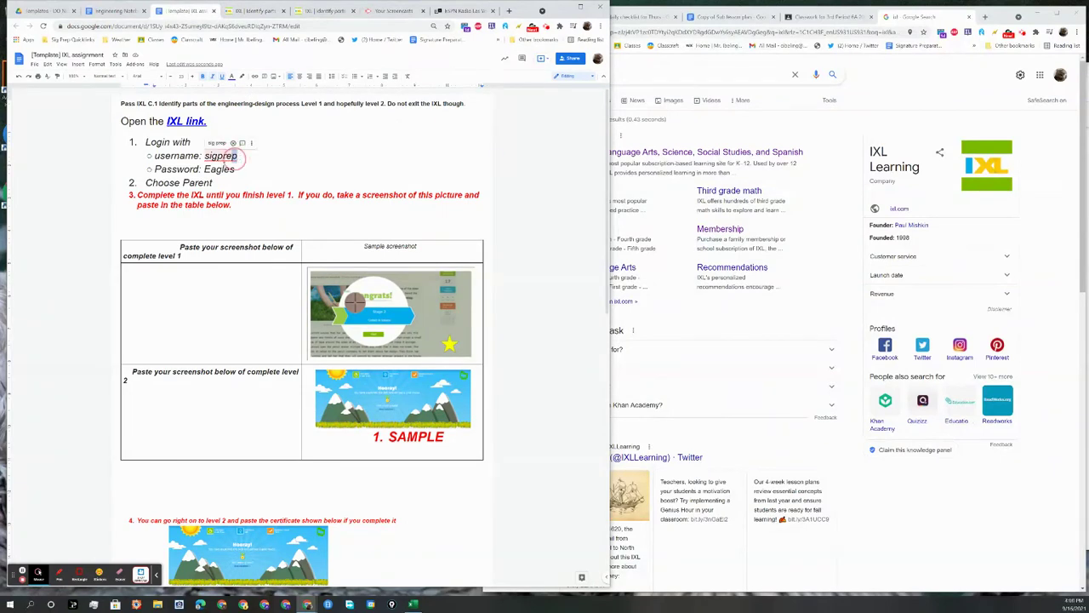
drag(240, 156, 205, 157)
click(212, 156)
double_click(213, 156)
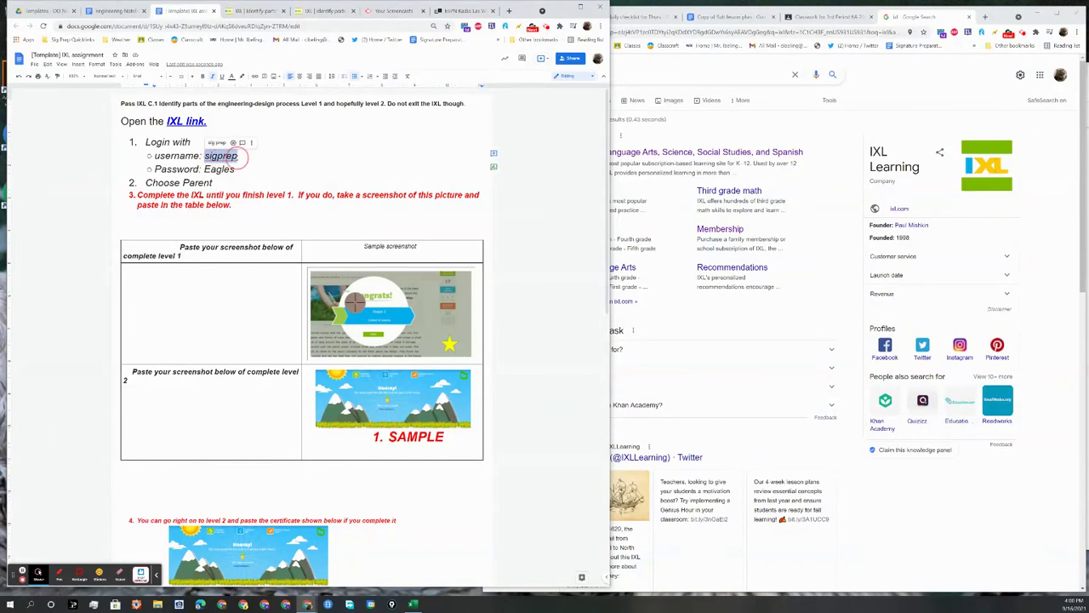
right_click(228, 156)
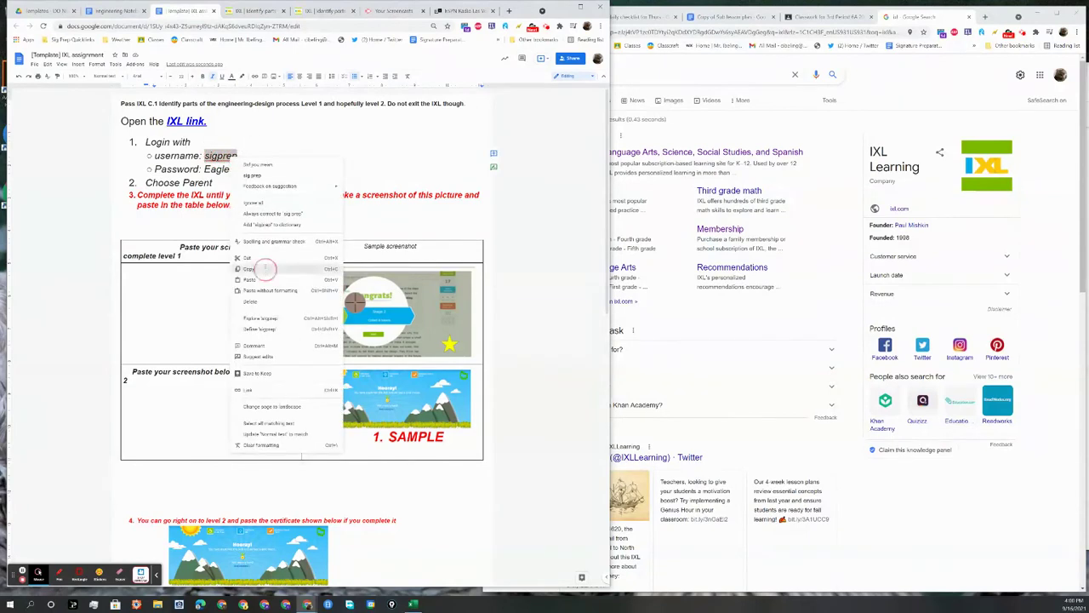
key(Escape)
click(251, 11)
double_click(332, 61)
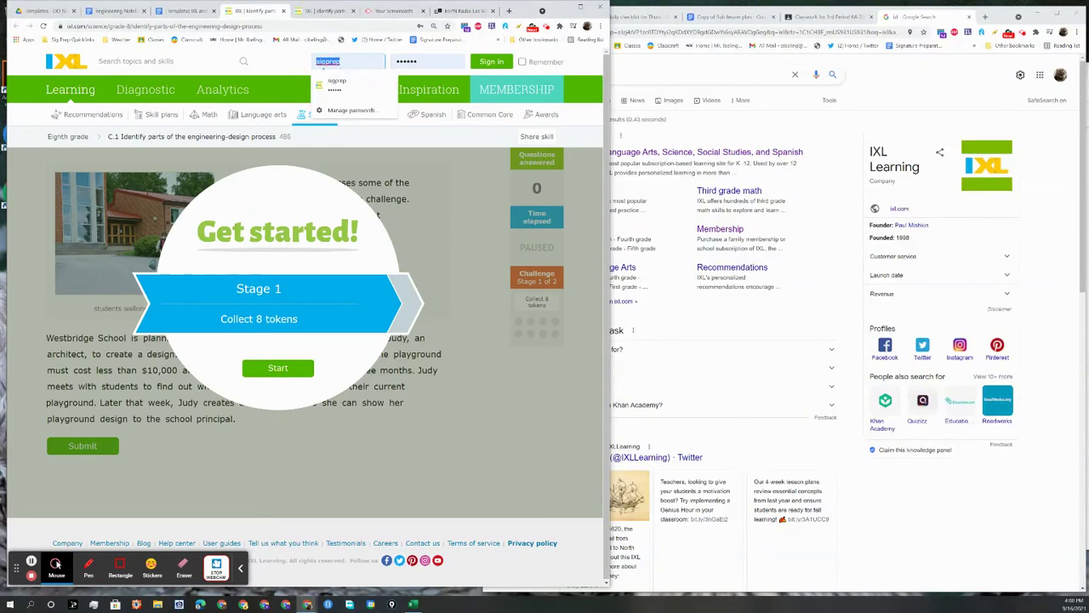
click(325, 63)
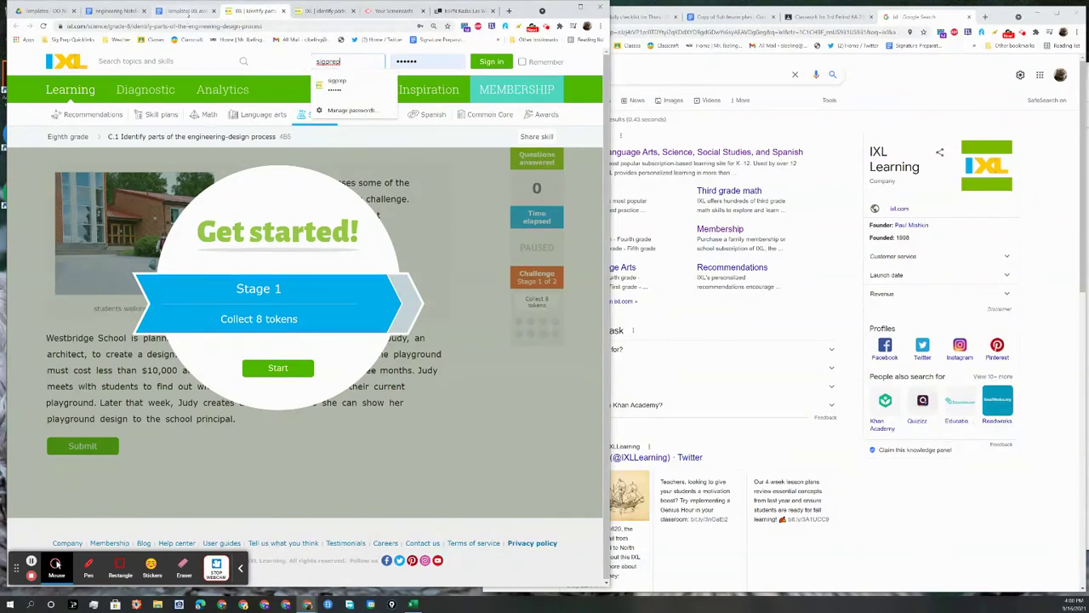
click(183, 12)
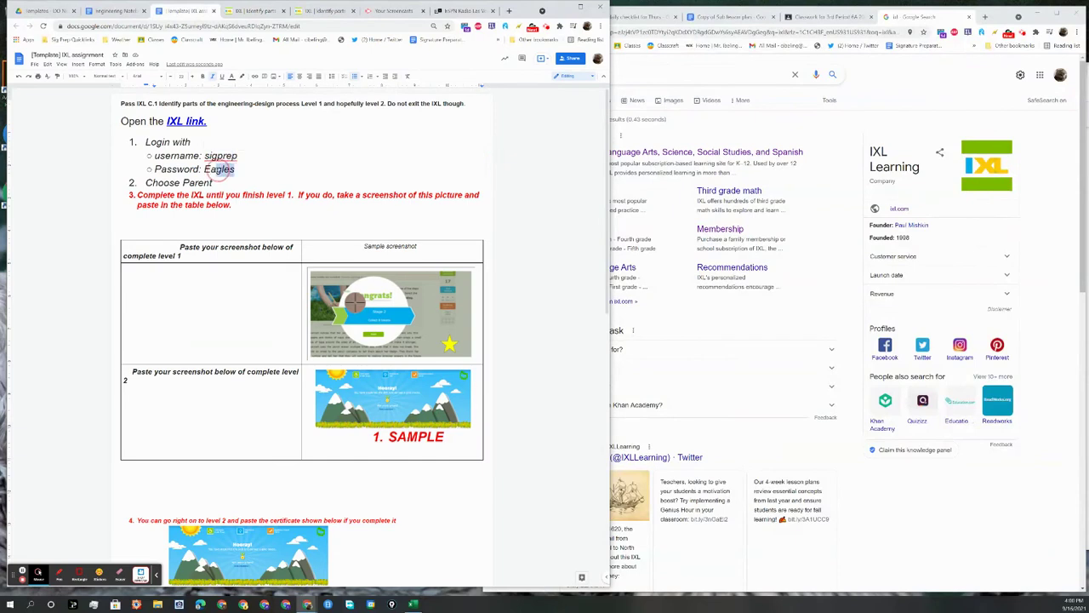
double_click(218, 169)
right_click(219, 168)
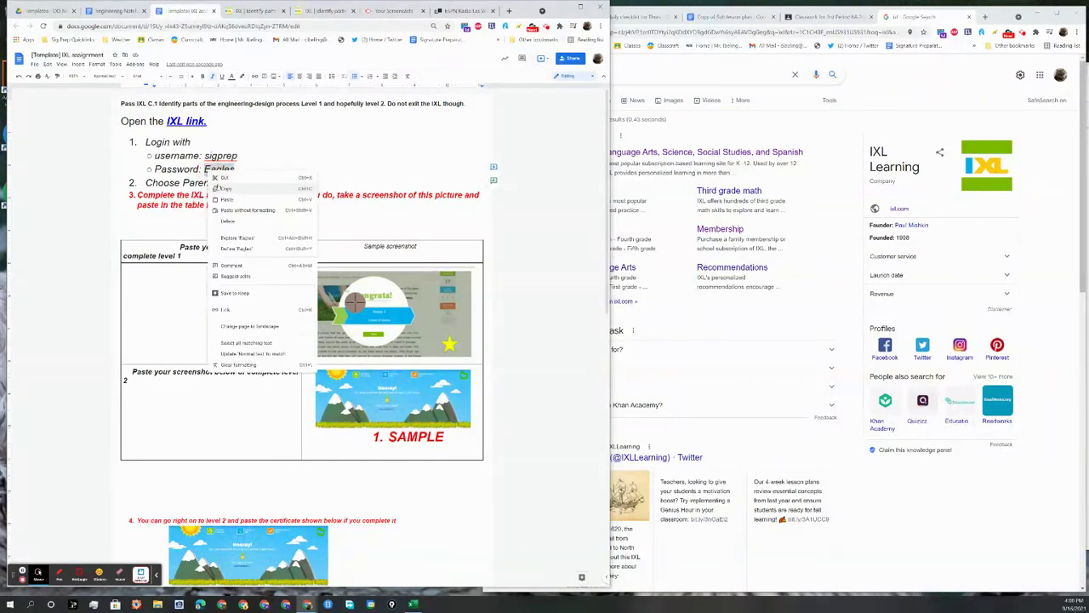
click(234, 187)
click(251, 10)
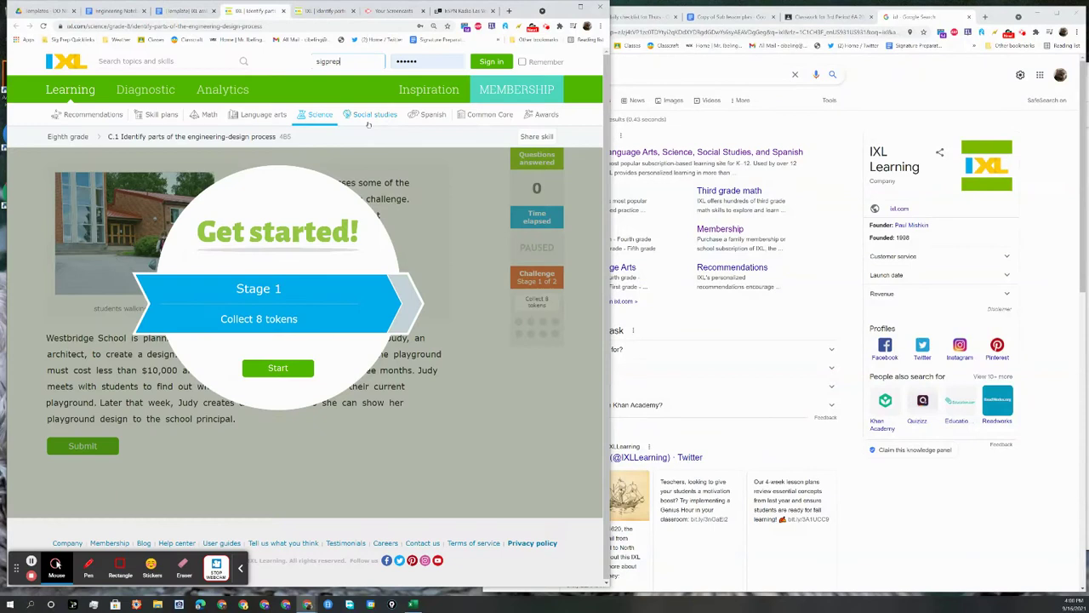
click(419, 62)
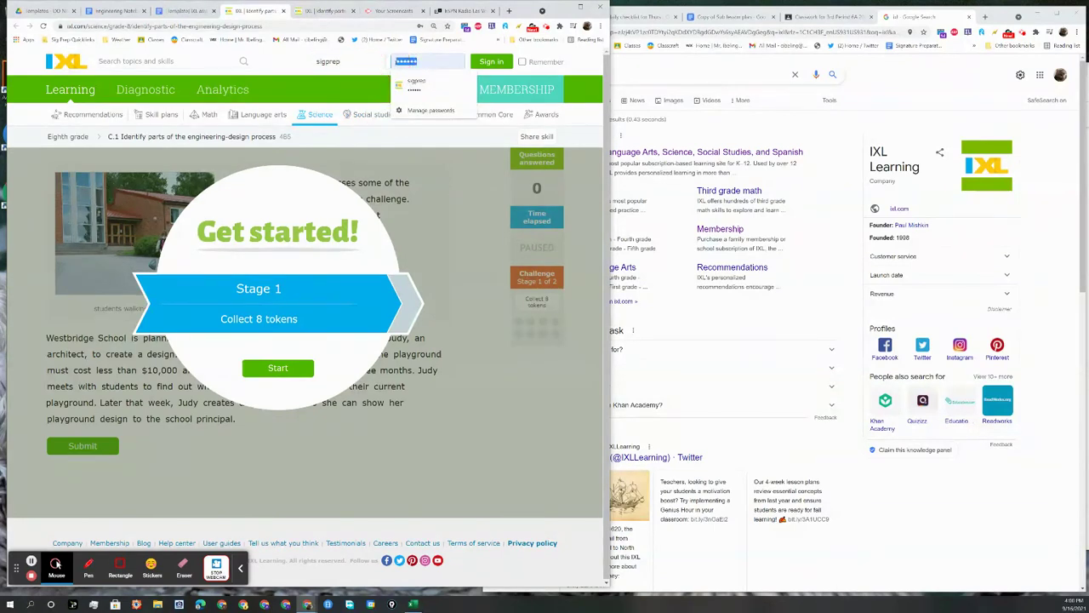
key(ctrl+v)
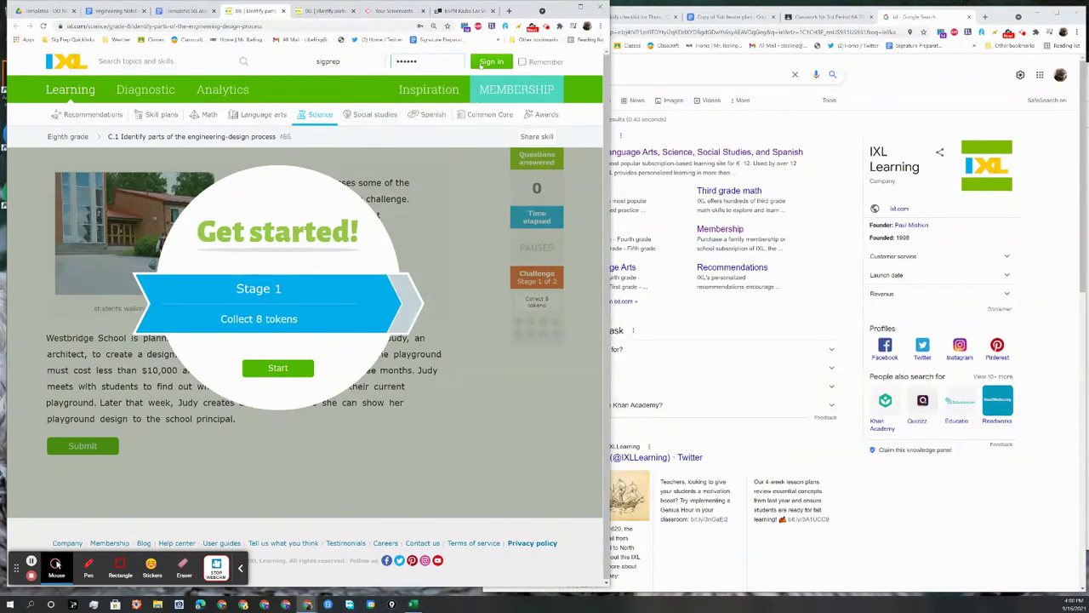
- Sign in to IXL and choose Parent in the 'Who are you?' prompt
click(477, 66)
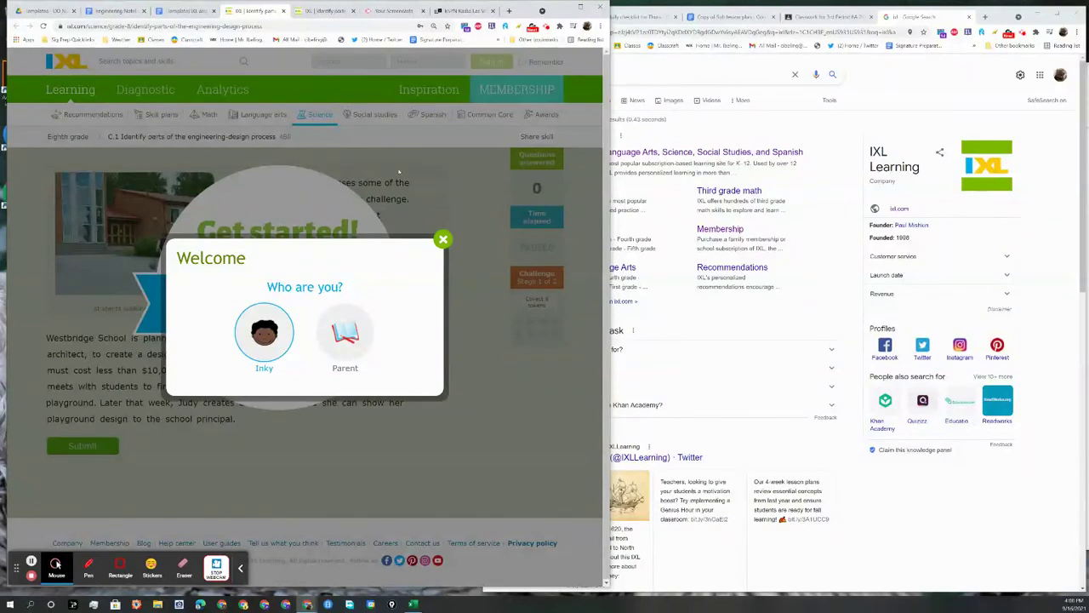
click(189, 10)
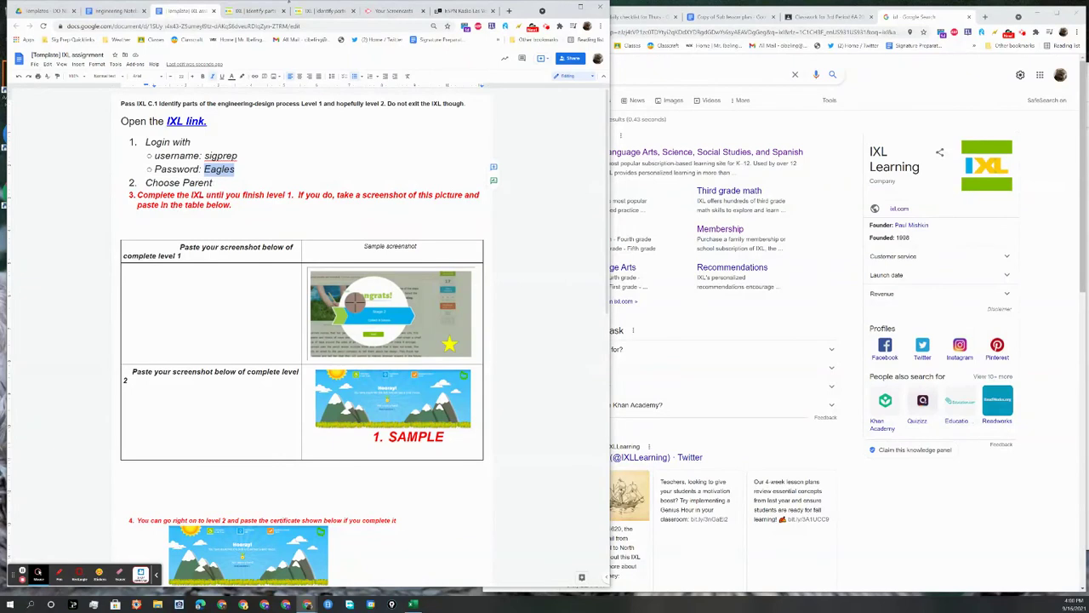
click(240, 12)
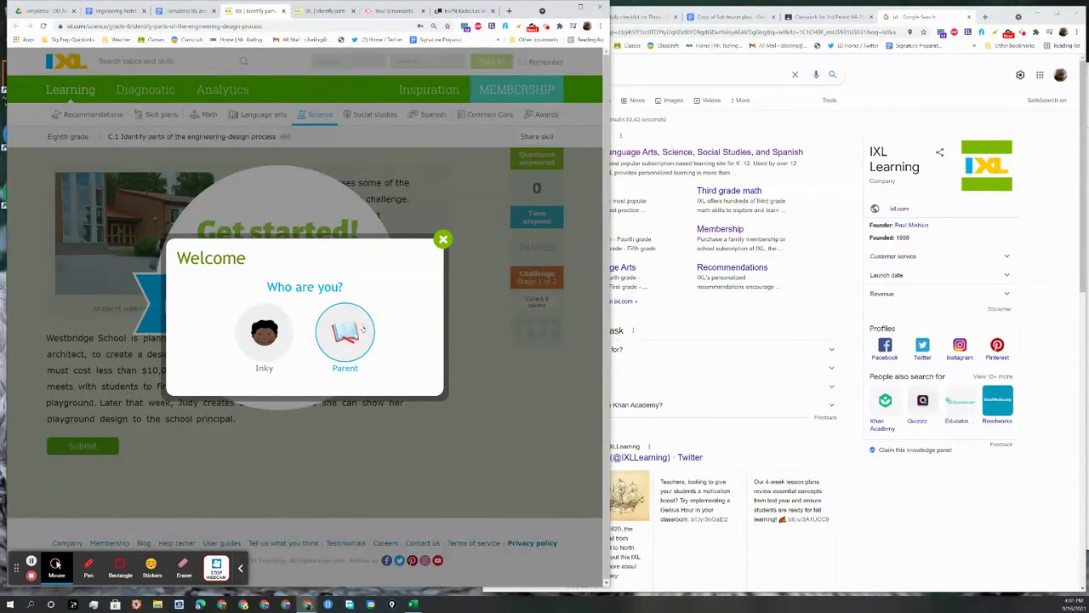
click(363, 328)
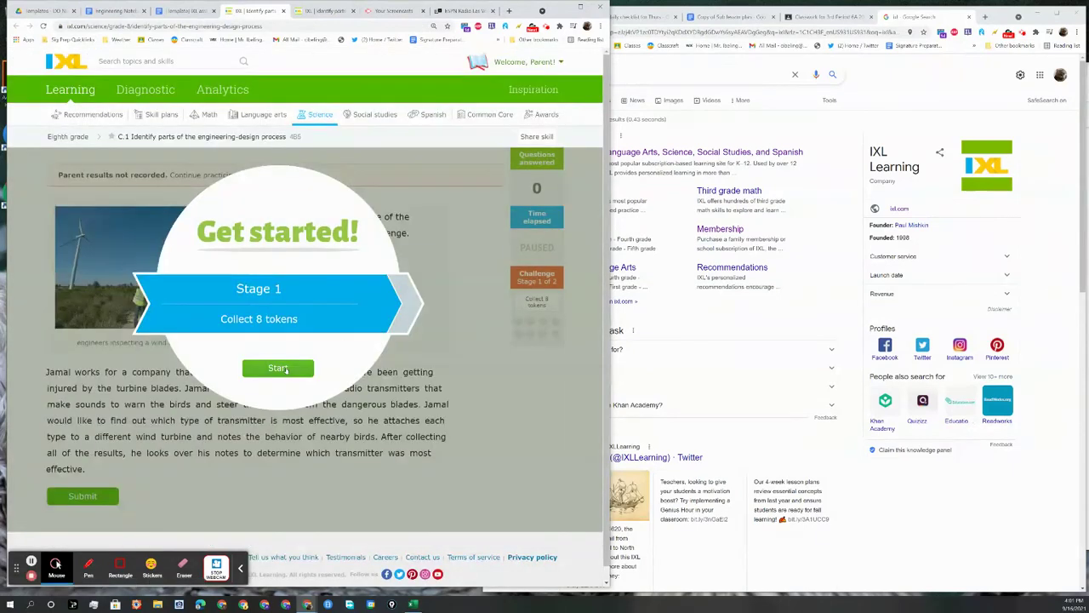
- Start the C.1 practice and submit the wind turbine passage's last sentence as the problem
click(278, 367)
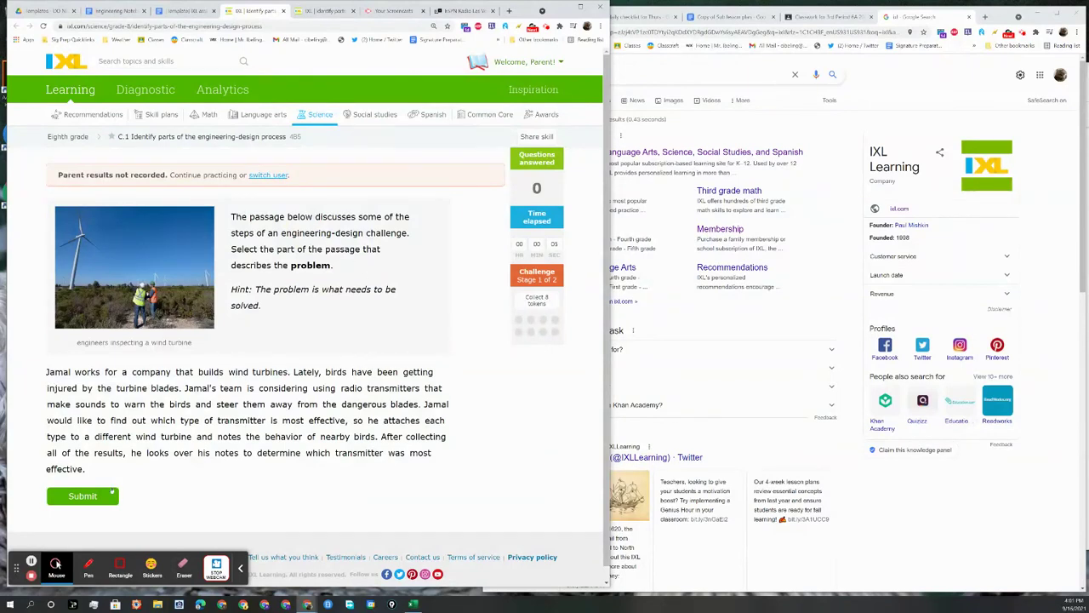
scroll(241, 403, down, 1)
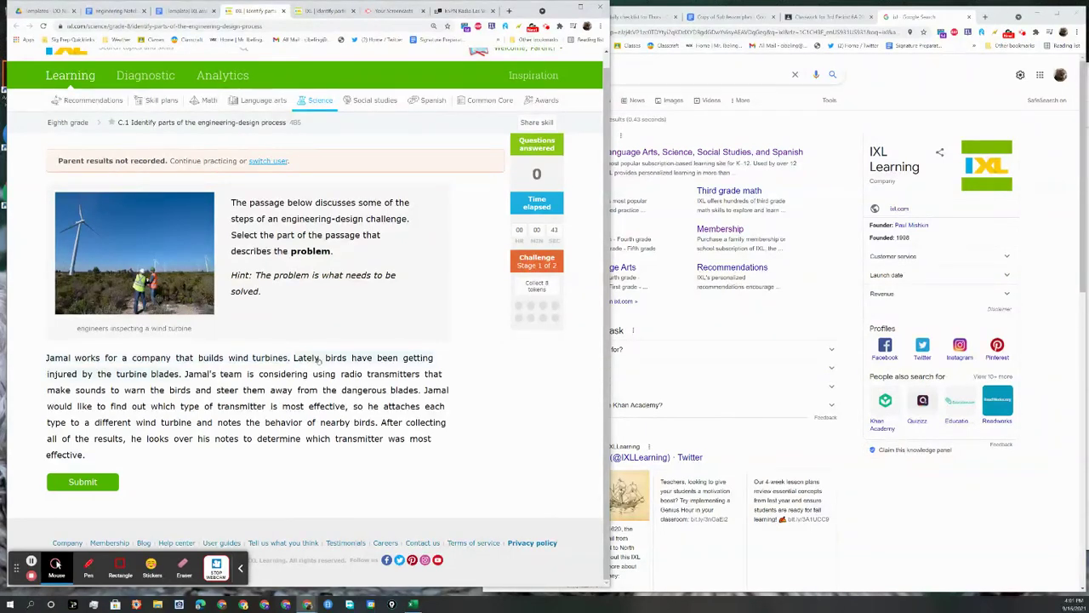
click(321, 358)
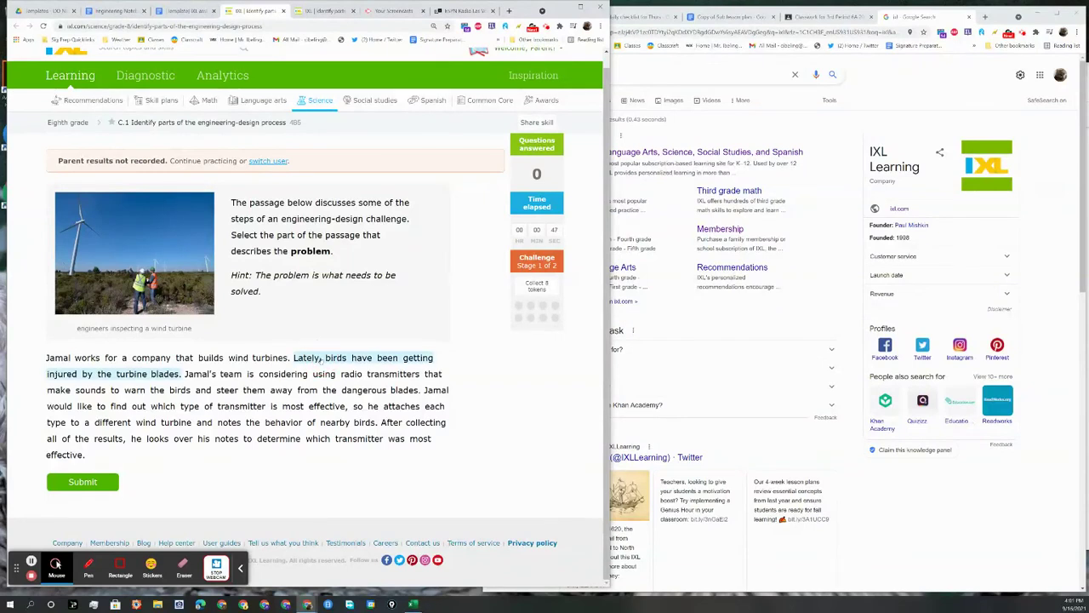
click(321, 359)
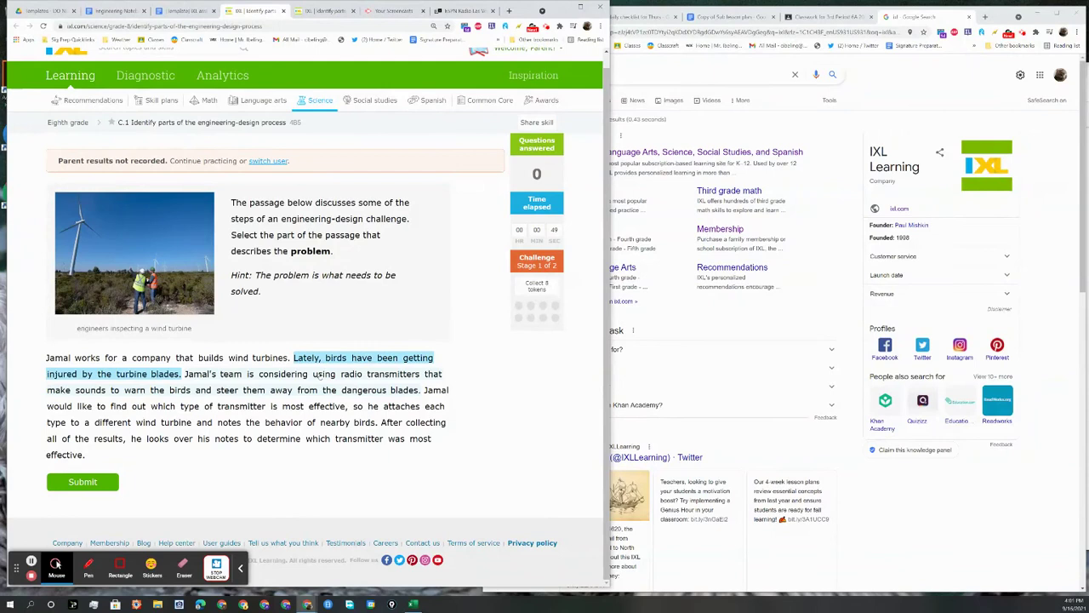
click(405, 423)
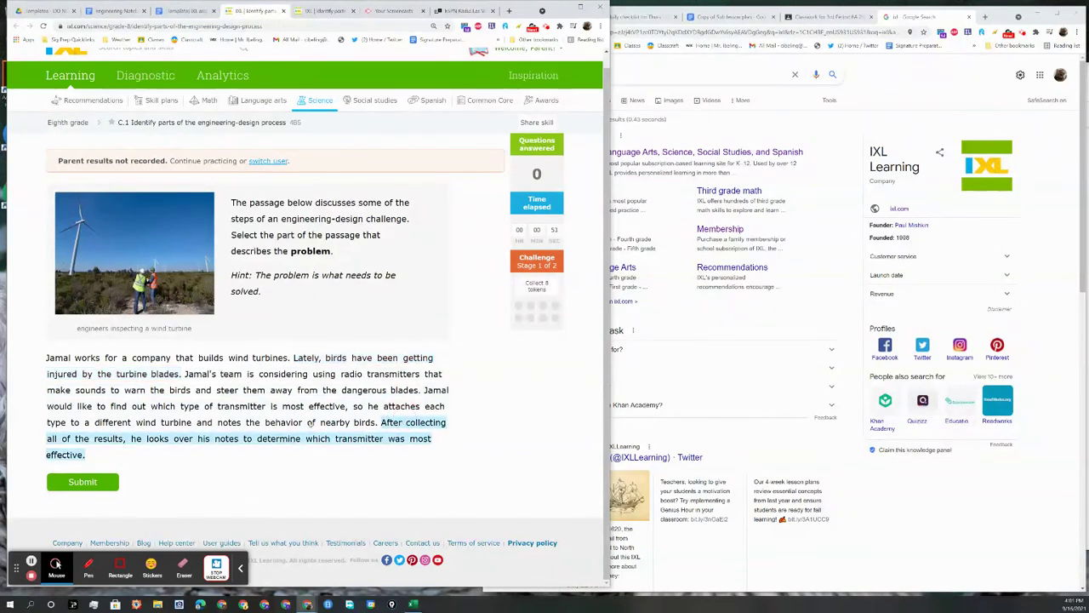
click(83, 482)
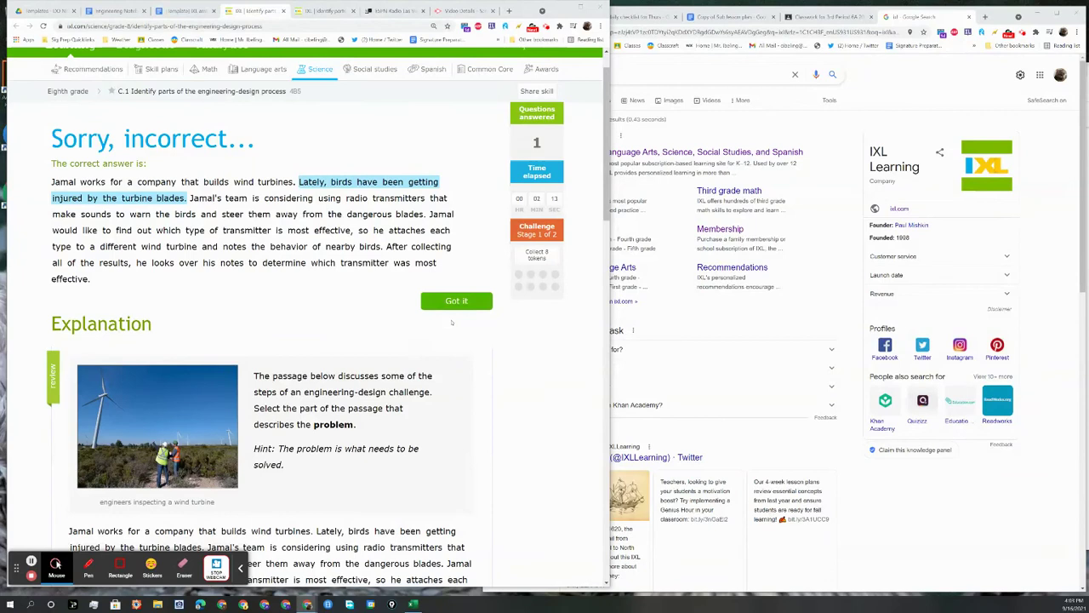
scroll(452, 313, down, 2)
scroll(453, 313, down, 2)
scroll(424, 342, down, 2)
scroll(424, 342, down, 2)
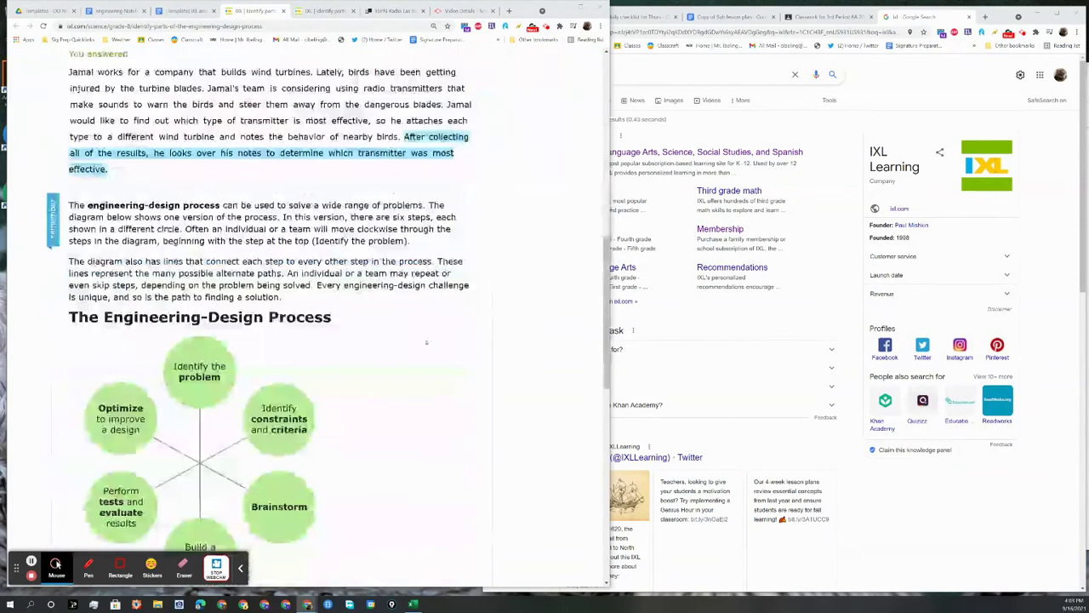
scroll(423, 342, down, 2)
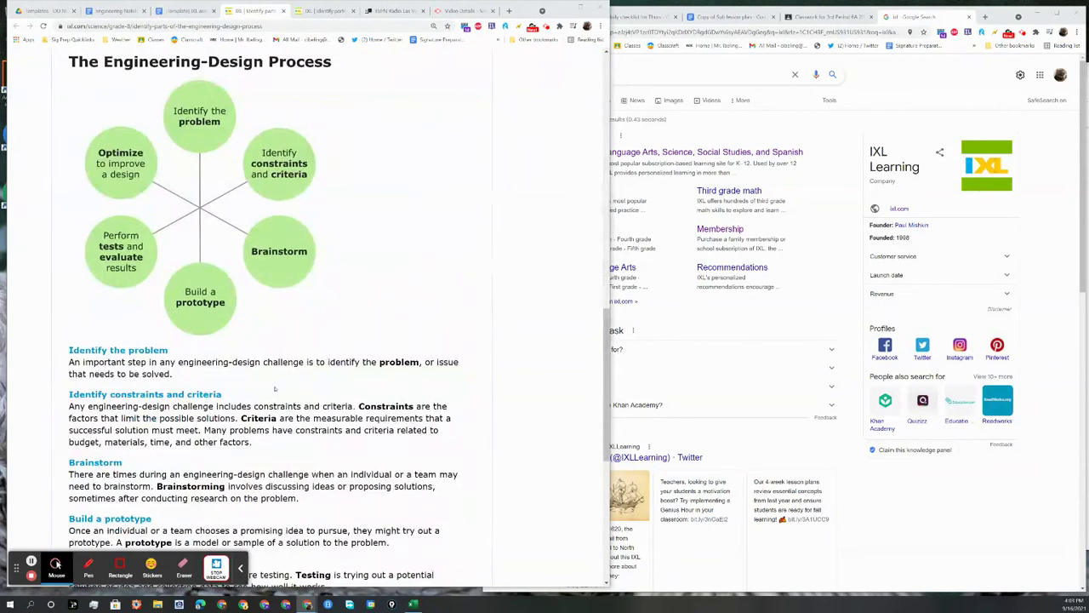
scroll(275, 389, down, 2)
scroll(275, 389, down, 1)
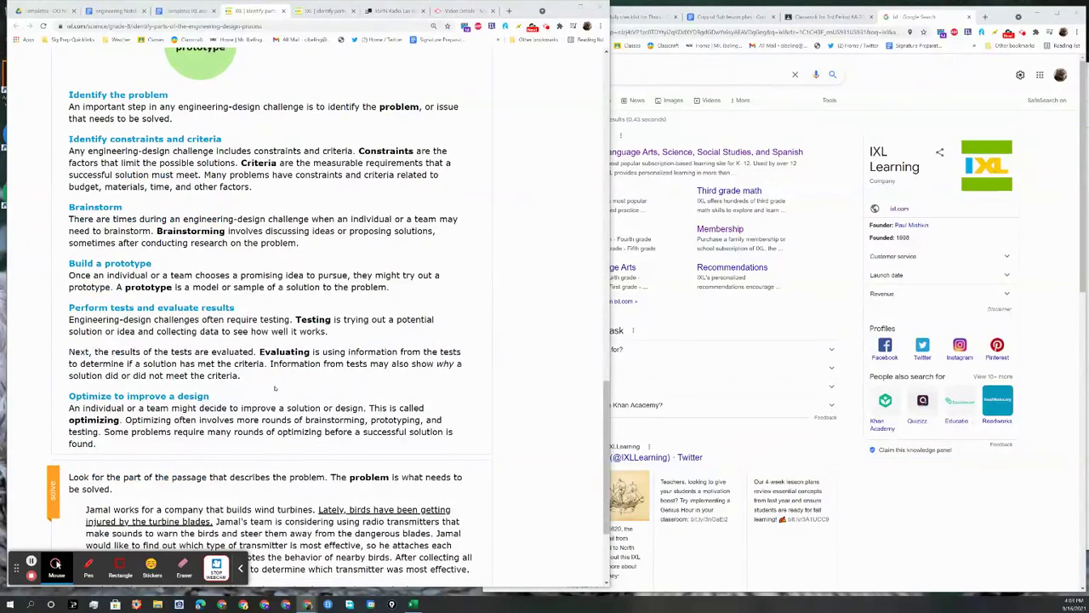
scroll(274, 389, down, 1)
scroll(275, 389, down, 1)
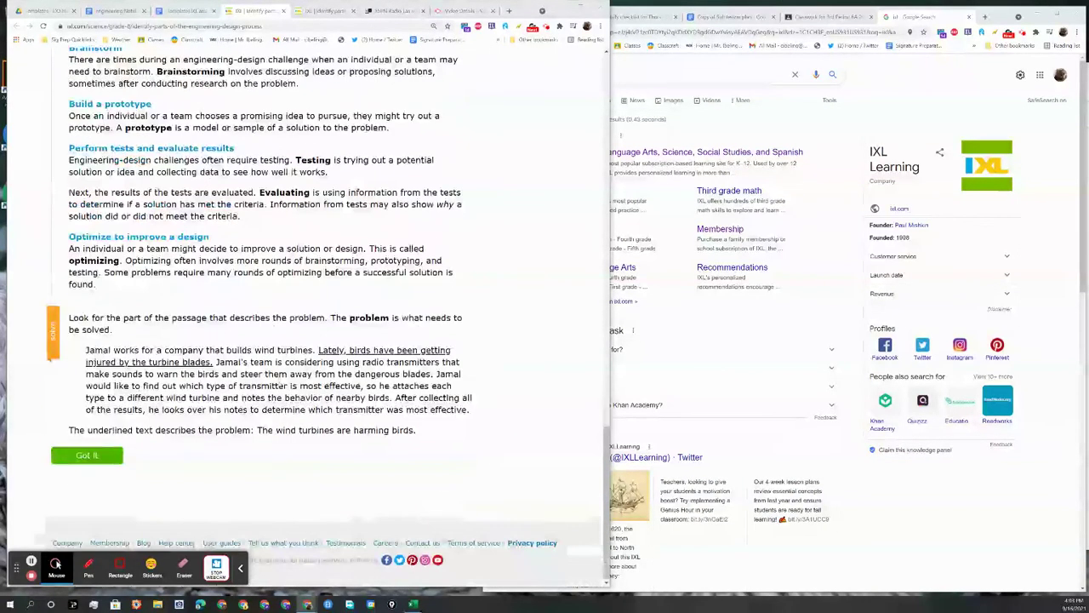
scroll(274, 389, up, 1)
scroll(275, 389, down, 1)
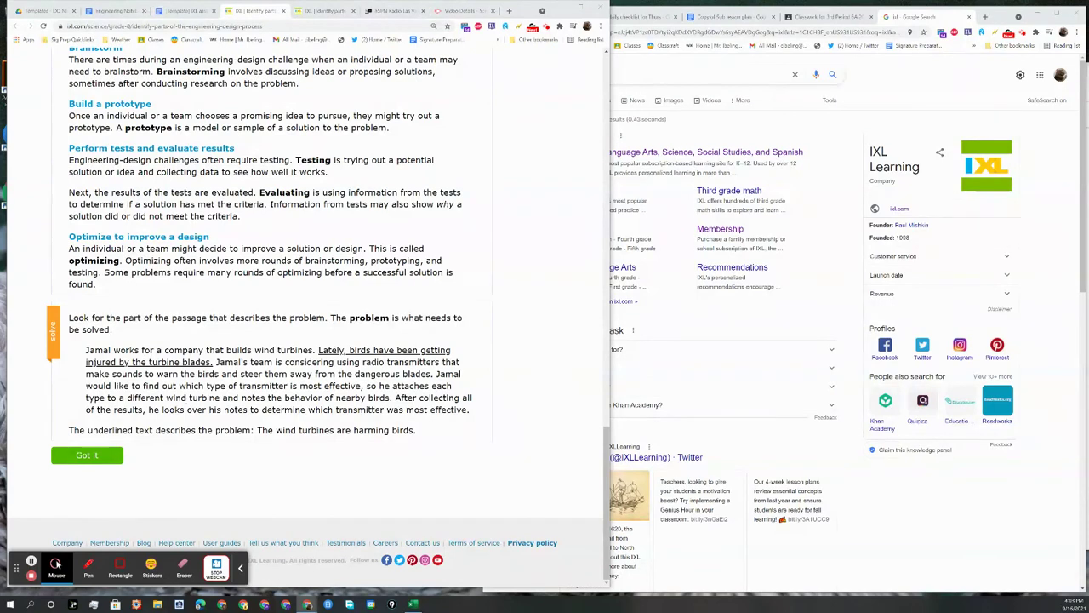
scroll(306, 315, up, 2)
scroll(307, 314, up, 2)
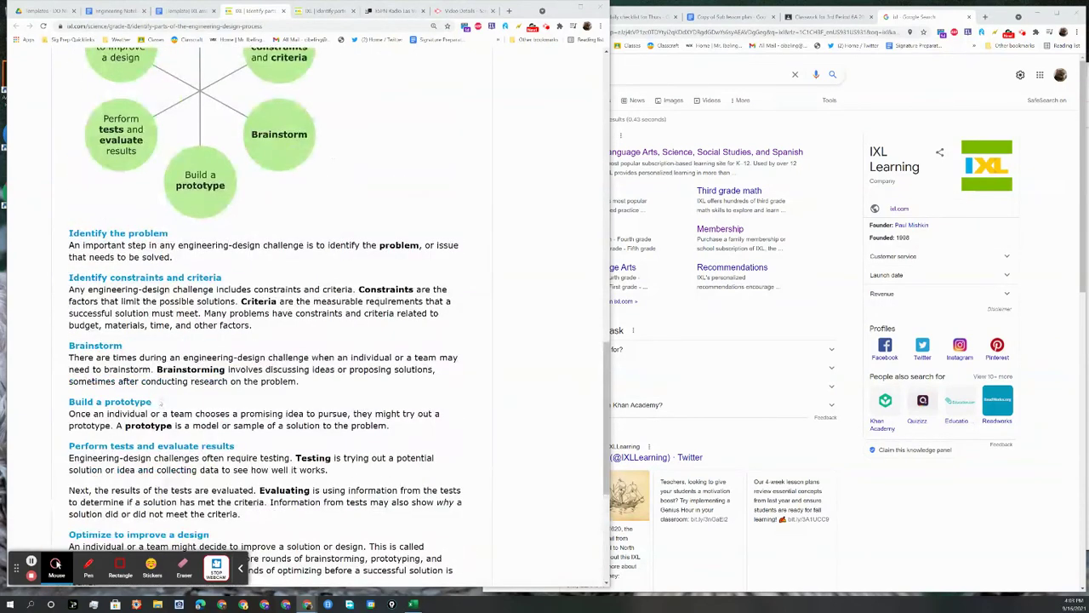
scroll(307, 314, up, 2)
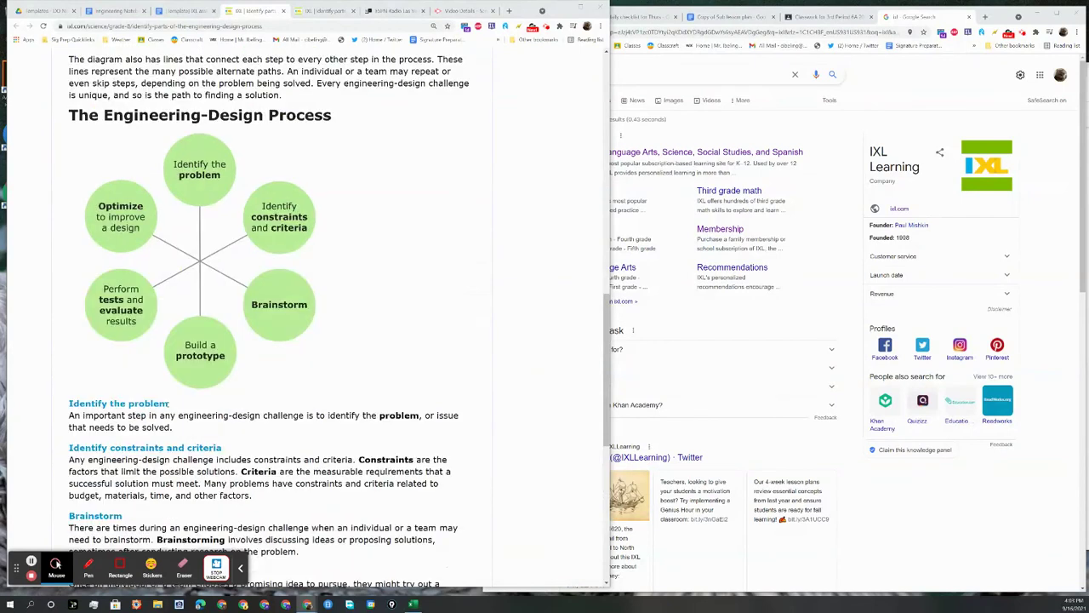
scroll(307, 315, up, 3)
scroll(306, 315, up, 3)
scroll(306, 314, up, 2)
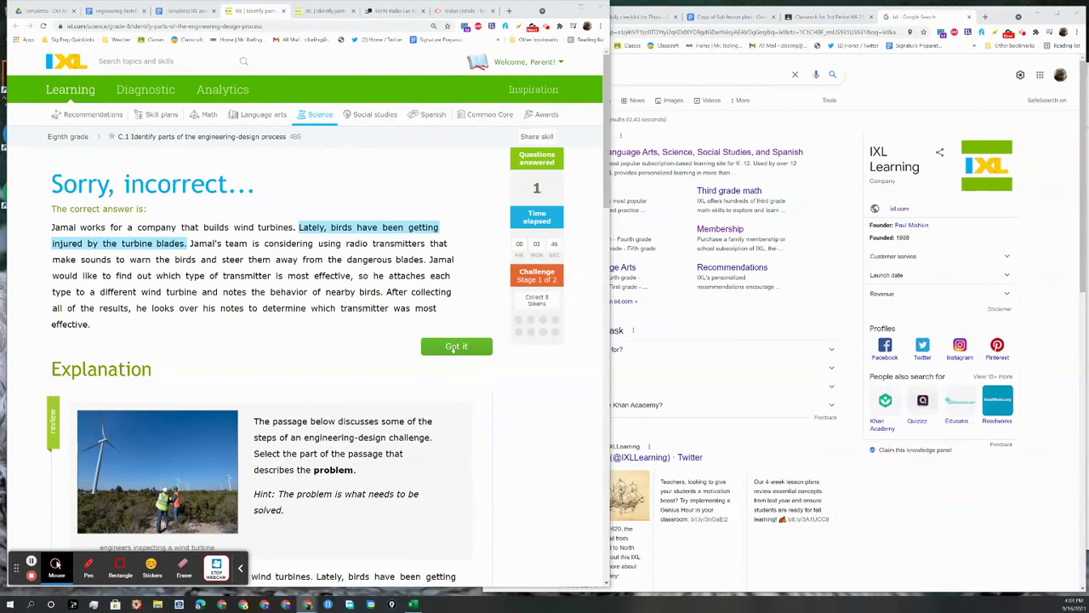
- Move to the next question and submit the south-side solar panel sentence
click(450, 347)
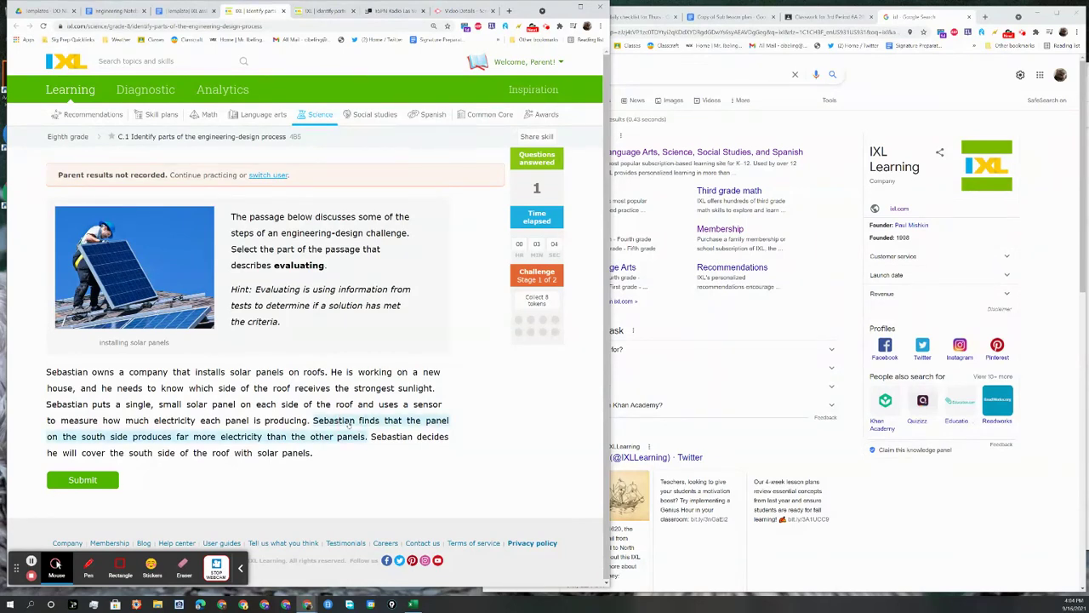
click(349, 425)
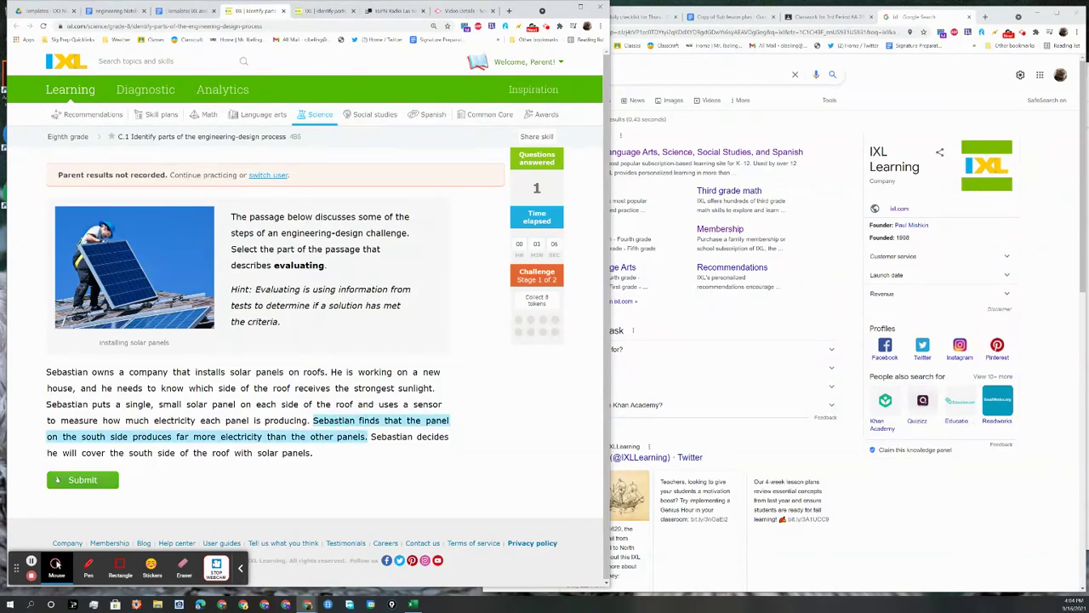
click(77, 479)
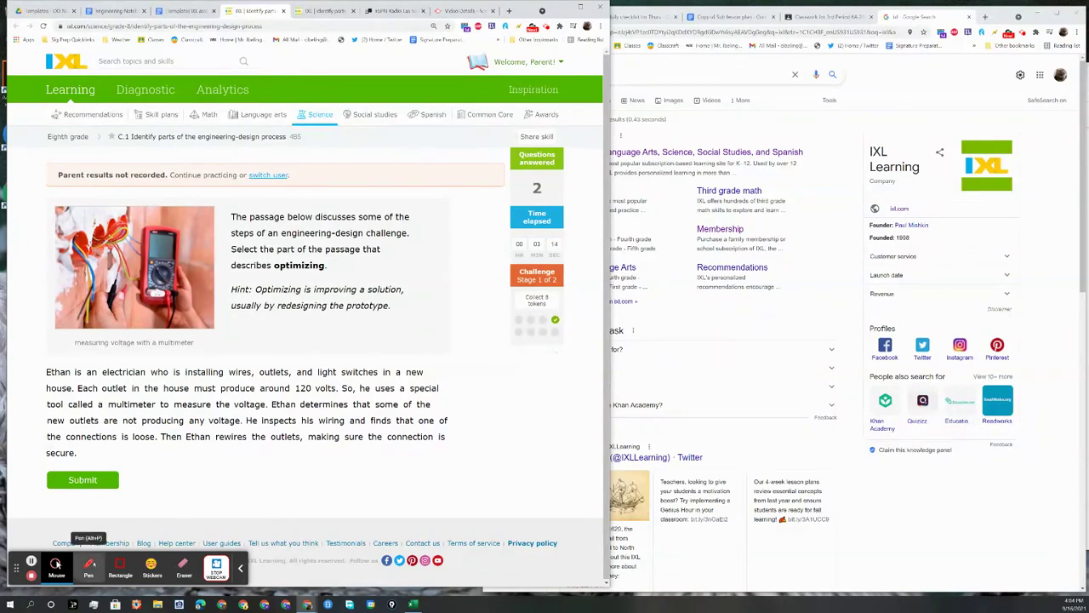
- Circle the earned token with the annotation pen and return to the template document
click(89, 566)
drag(560, 313, 537, 320)
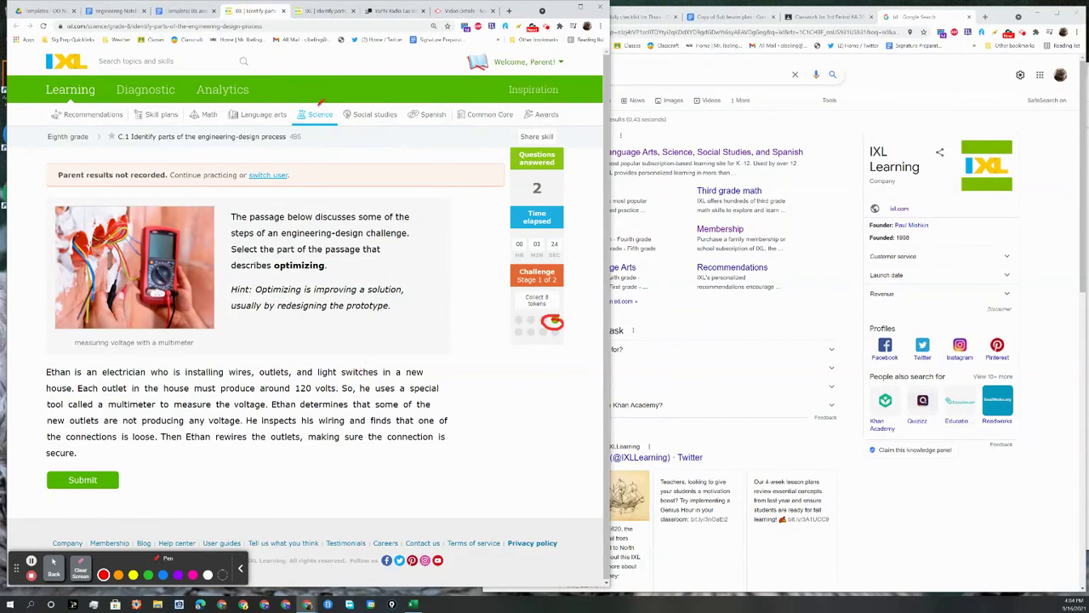
click(183, 10)
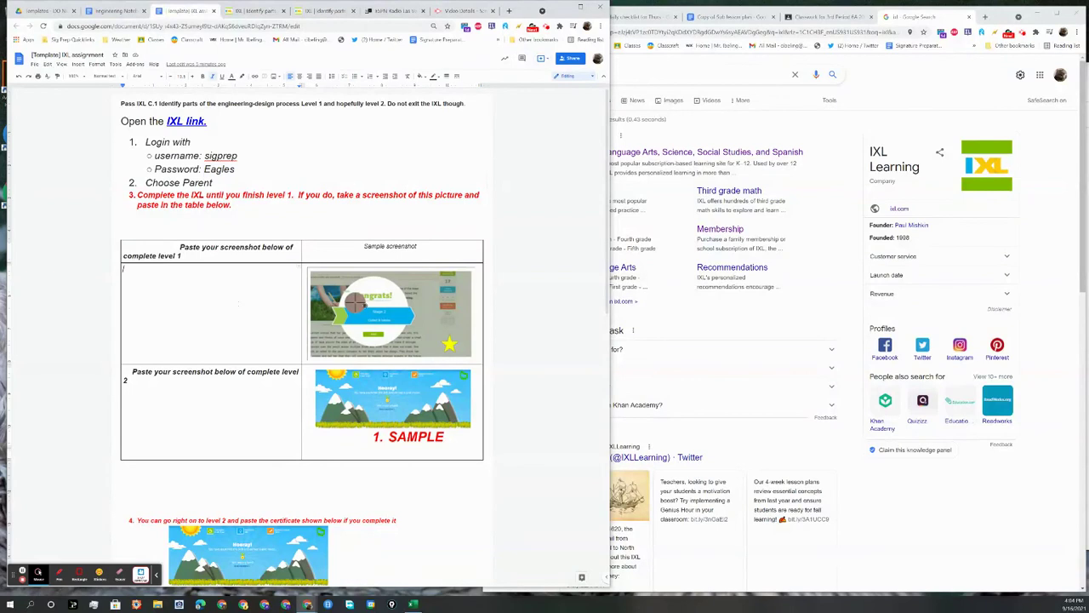
- Copy the sample congrats screenshot and paste it into the empty Level 1 table cell
click(355, 302)
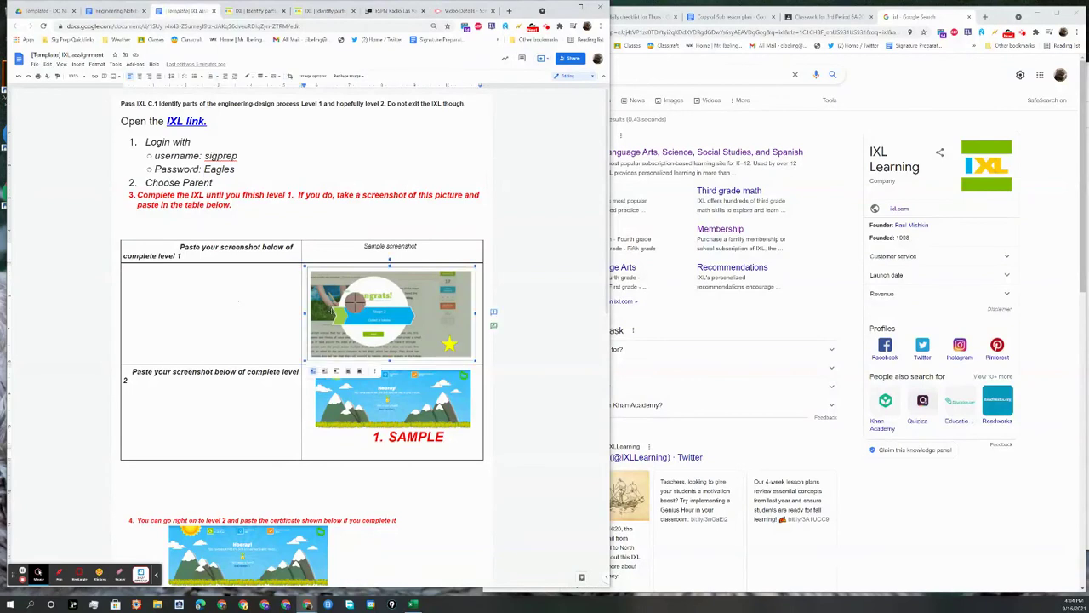
click(255, 318)
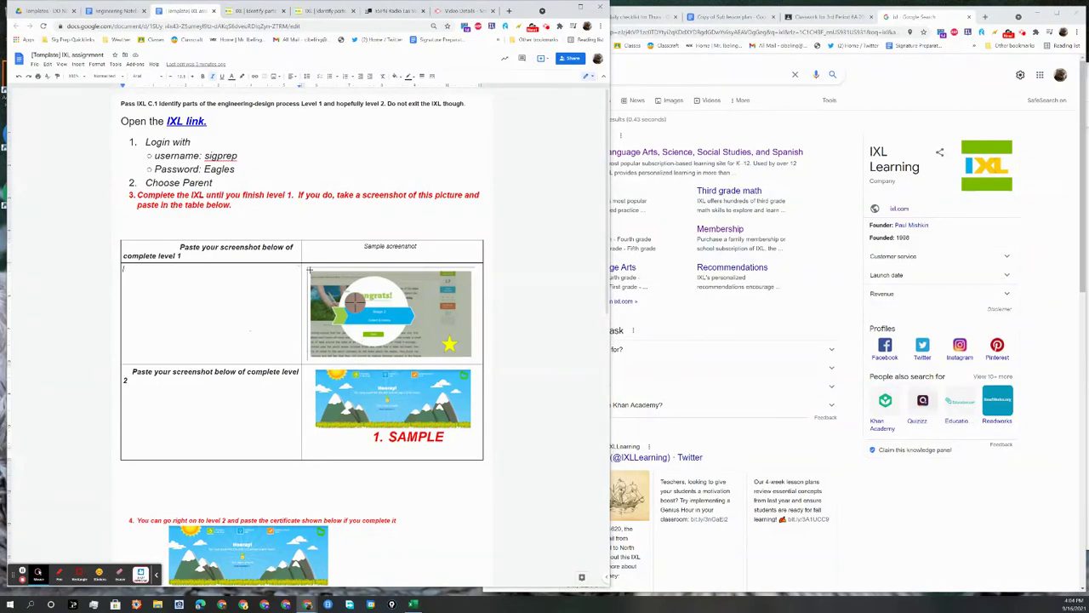
click(356, 300)
mouse_move(471, 356)
mouse_down()
mouse_move(460, 348)
mouse_move(451, 358)
mouse_up()
key(ctrl+v)
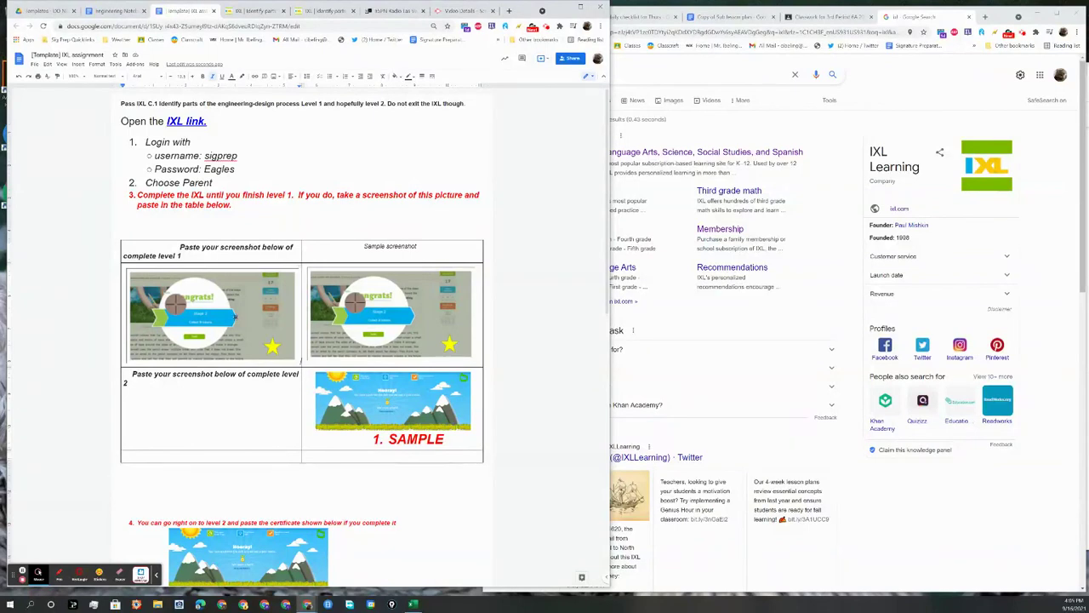
scroll(235, 317, down, 2)
scroll(235, 316, down, 3)
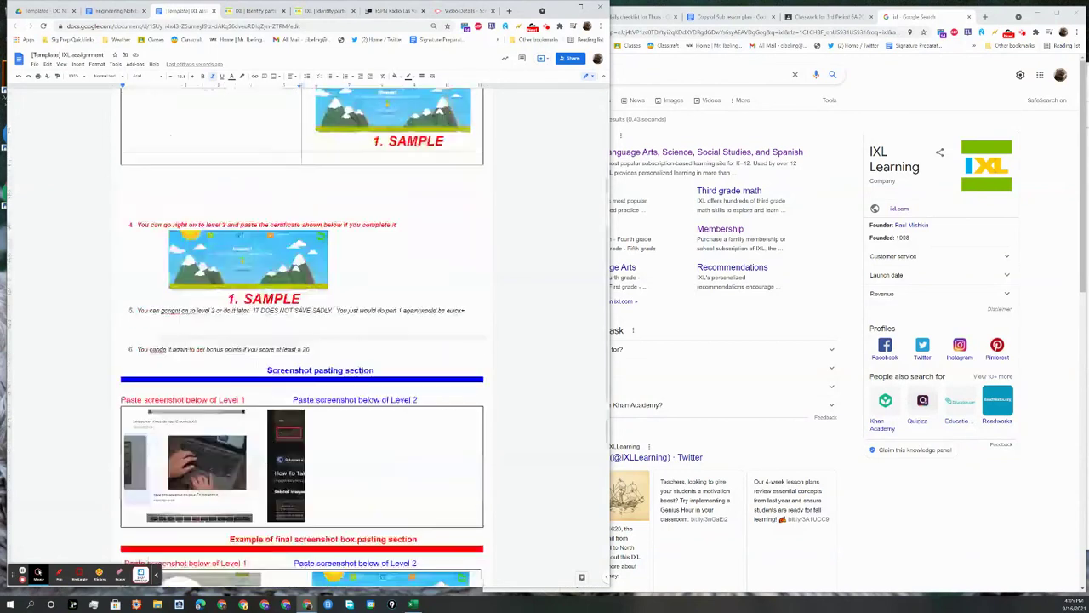
scroll(274, 435, up, 1)
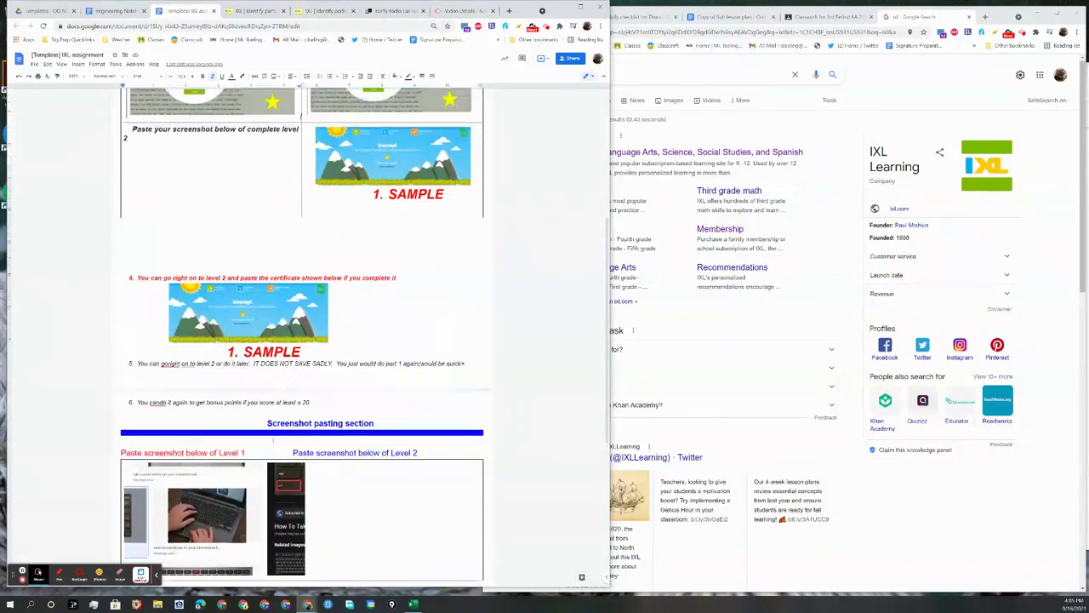
scroll(275, 435, up, 2)
scroll(275, 435, up, 2)
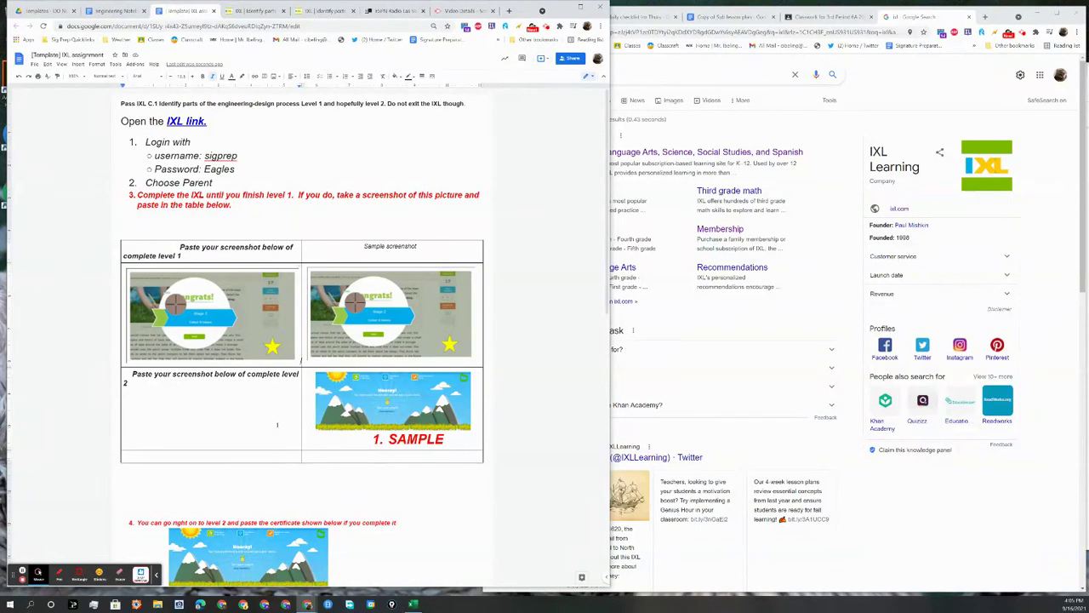
- Place the cursor in the empty level 2 screenshot cell
click(261, 409)
- Return to IXL and start practice on the playground prototype question
click(322, 10)
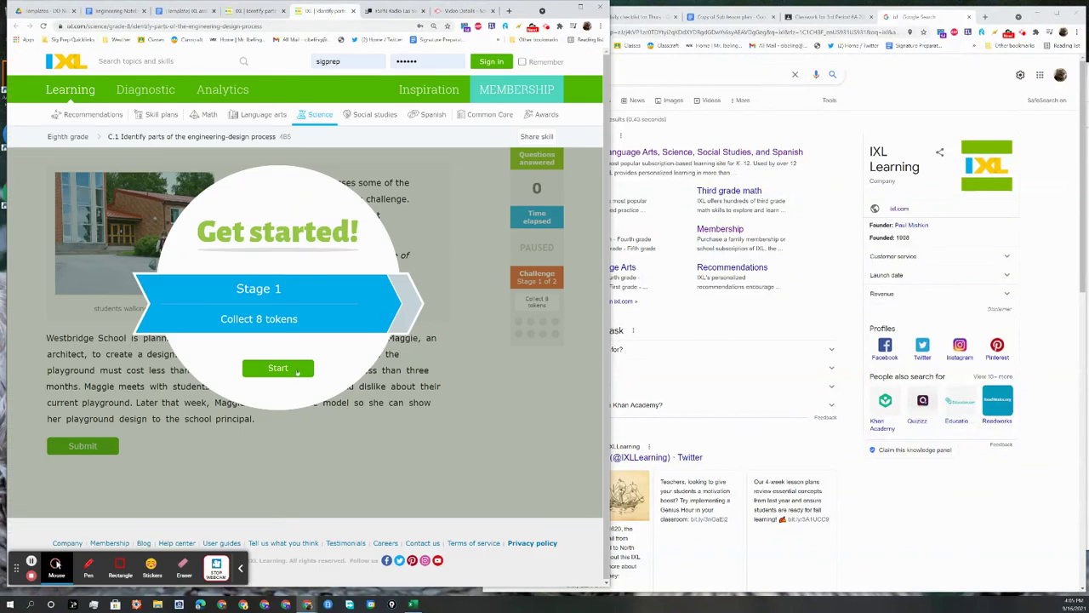
click(293, 369)
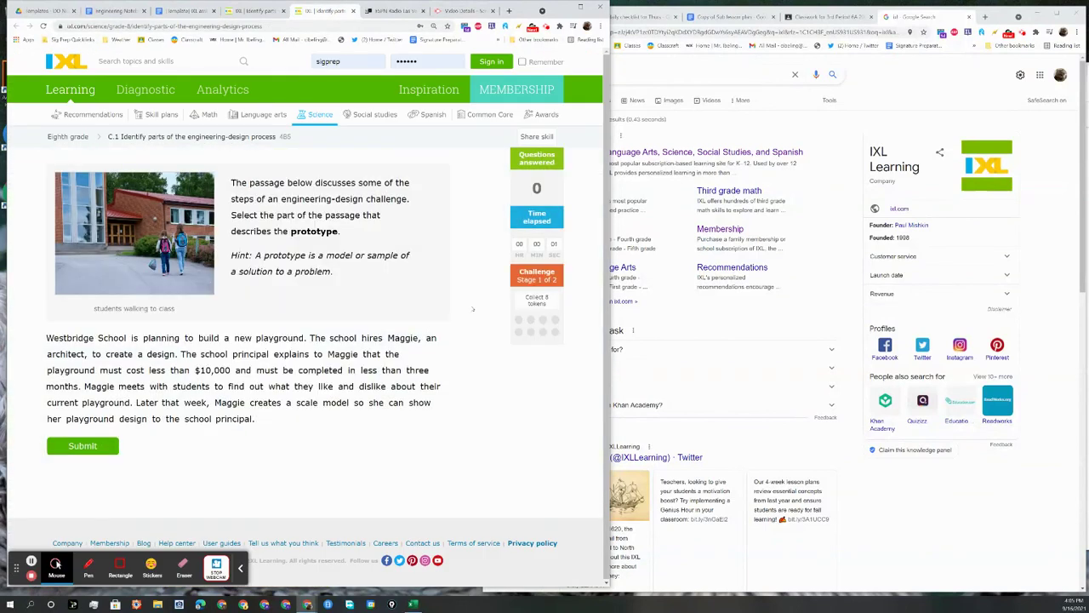